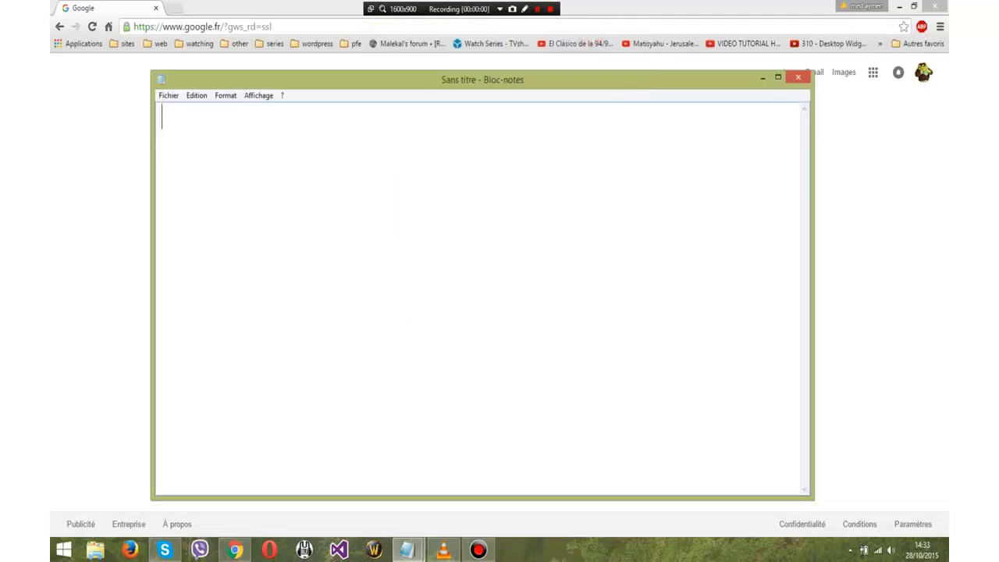
Step: Write "Hello guys !" and, on the line below, "Today i'm gonna show you how to install + crack Focusky 2.8.7 for free ;"
click(499, 138)
text(Hello)
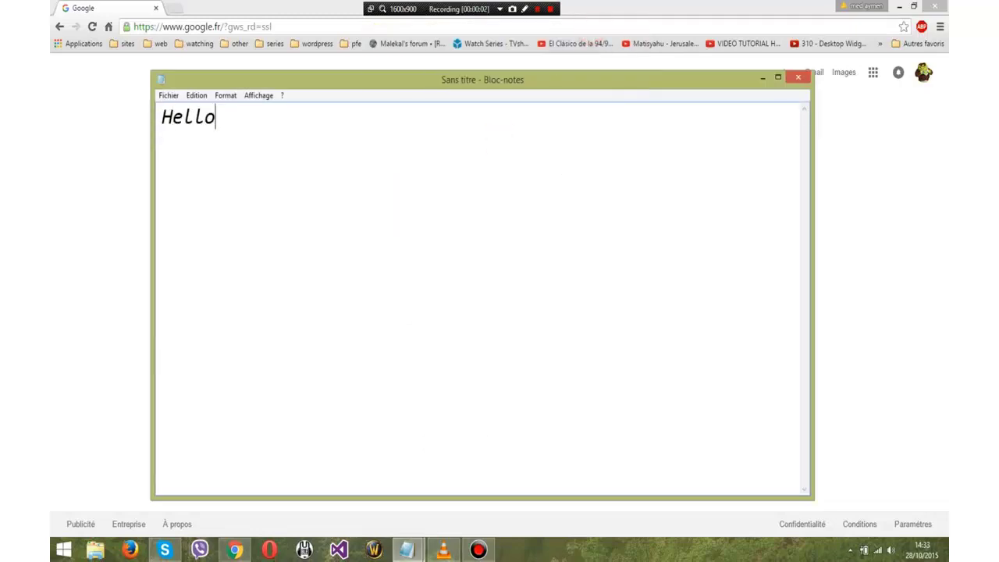
text( guy)
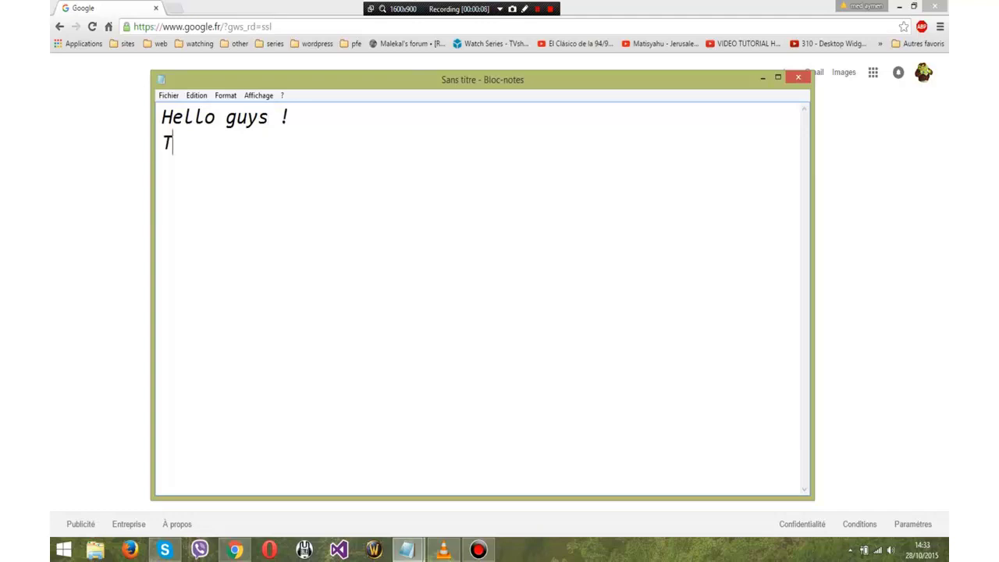
text(s ! Today i'm gonne)
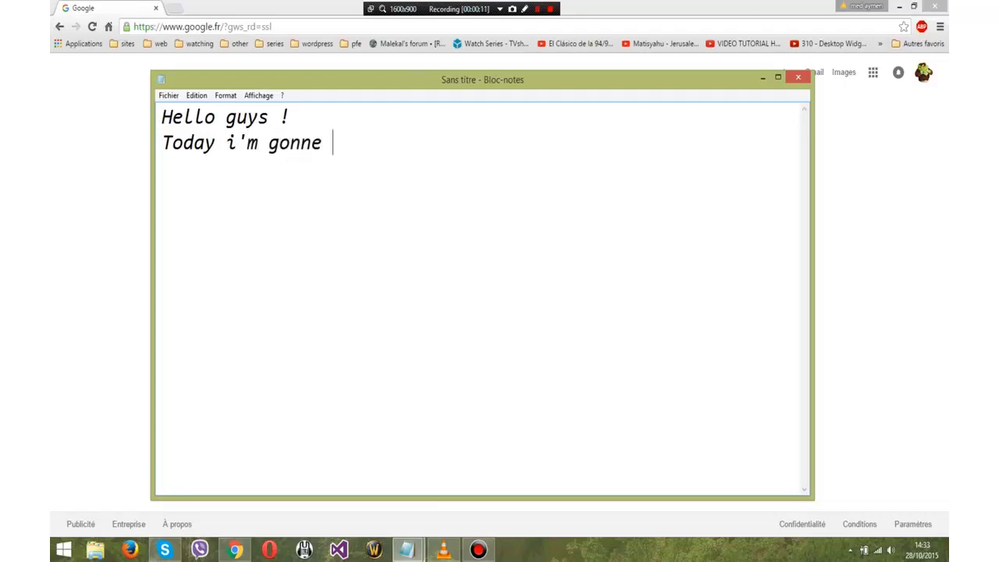
key(BackSpace)
key(BackSpace)
text(a show you ho)
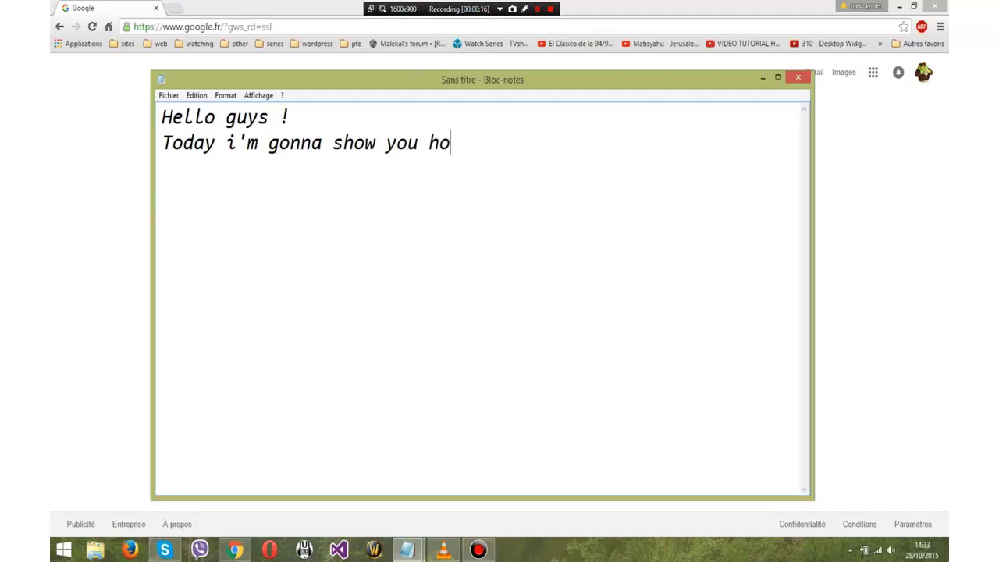
text(w to in)
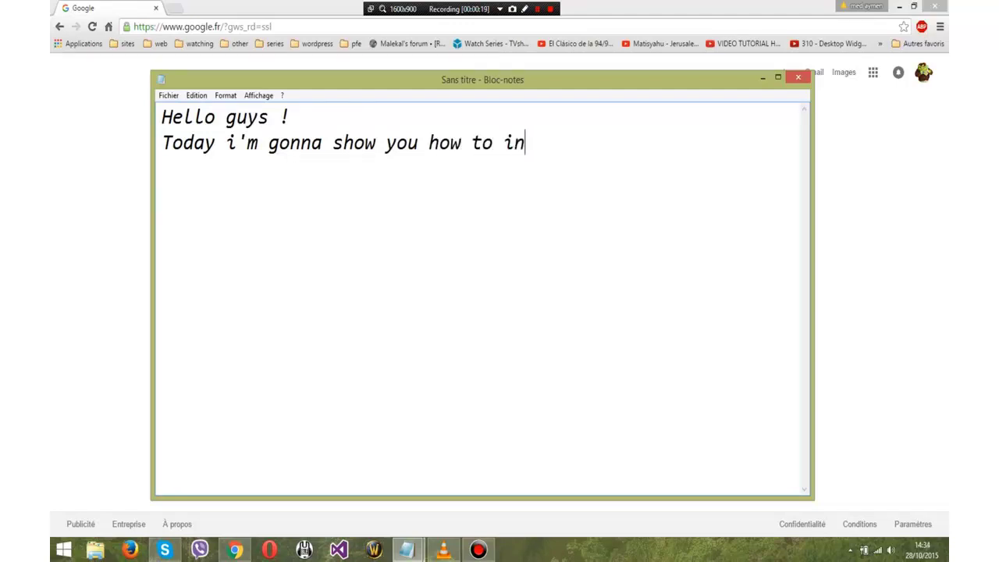
text(stall + )
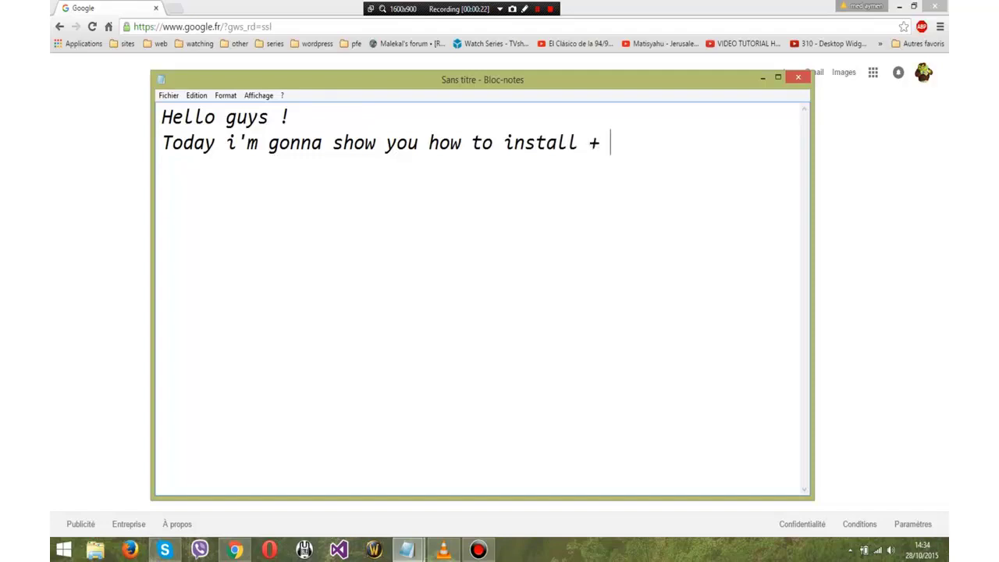
text(crack Focusky 2.8.7)
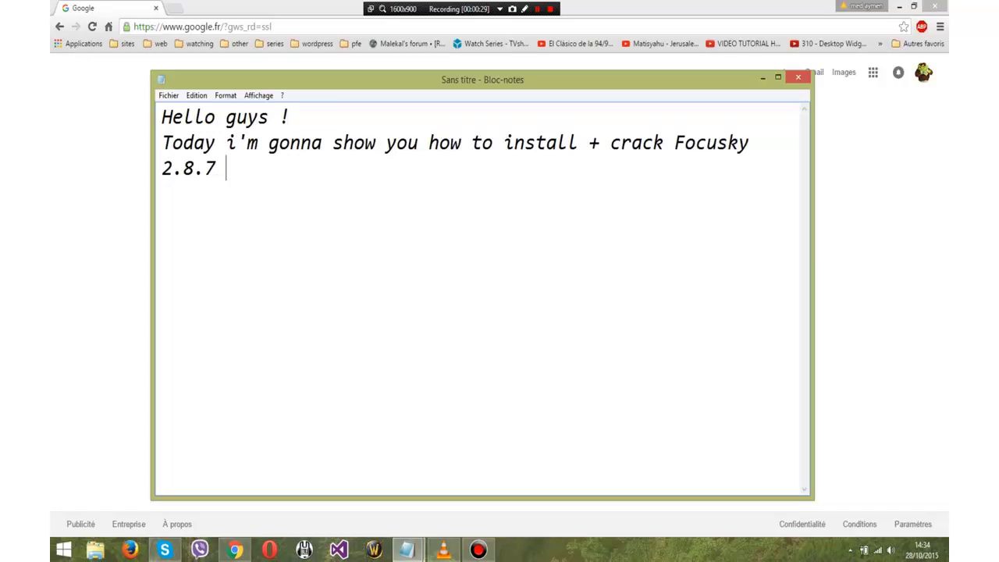
text(for free ;)
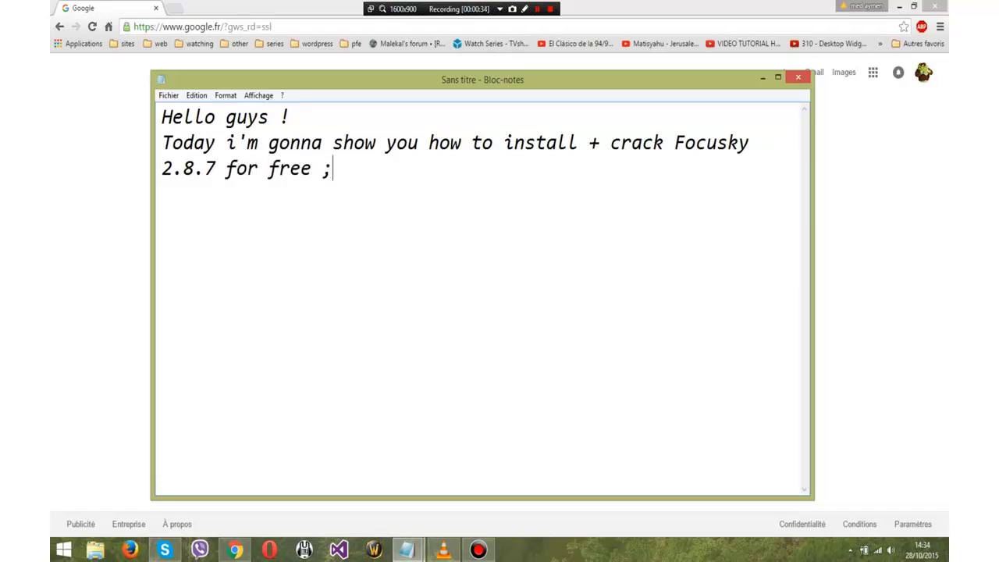
Step: Complete the smiley with ")" and, after a blank line, add "First , we should download the setup + crack files :)"
text()  Fi)
text(rst)
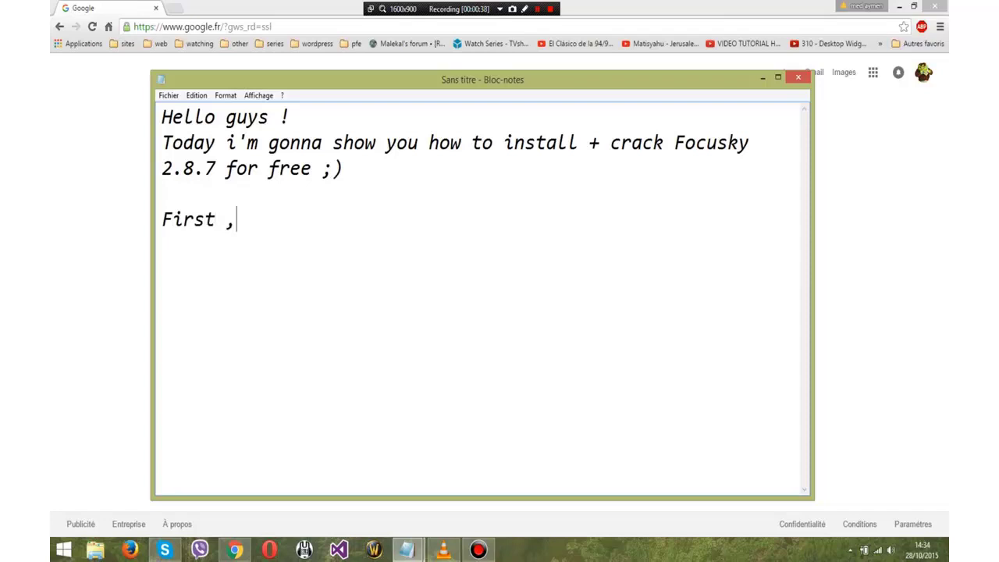
text( , we should download )
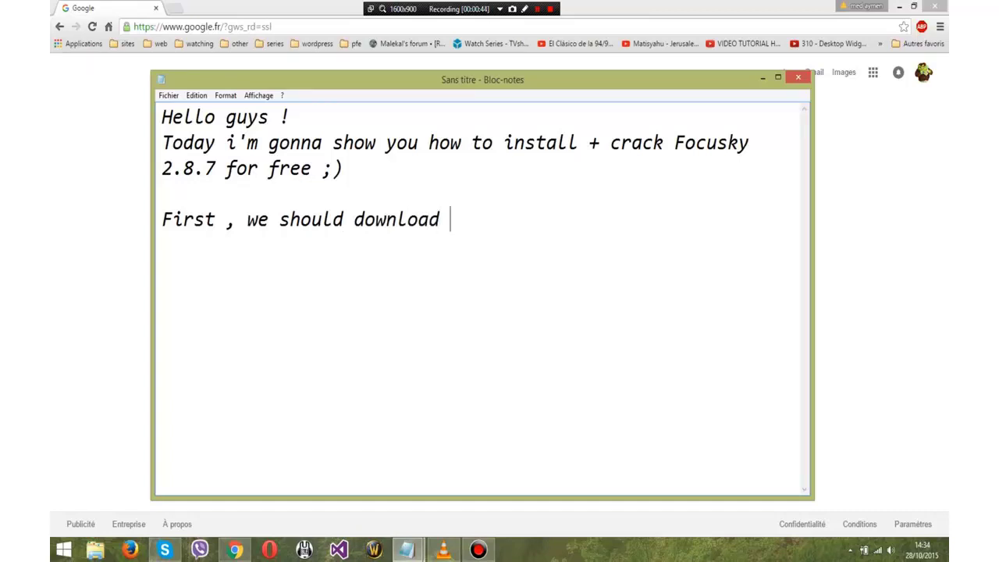
text(the setup)
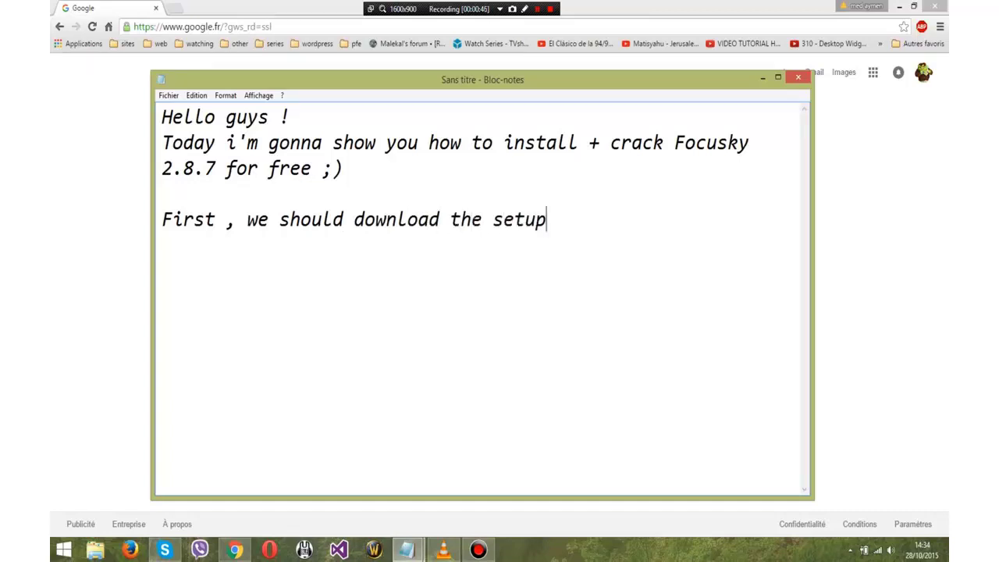
text( + crack f)
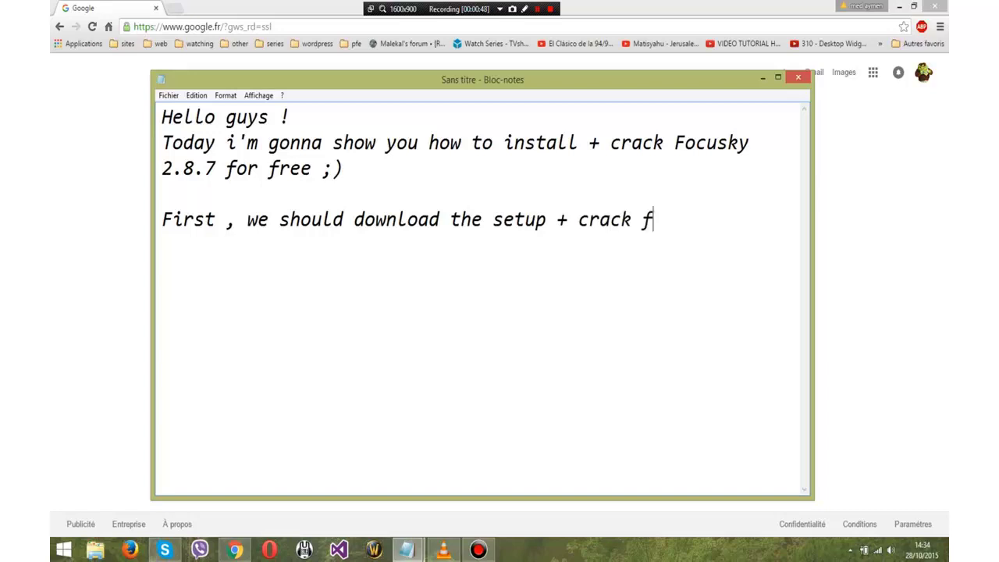
text(iles :)  )
Step: Add a separate closing line to the note reading "PS : you can find the links in the description below ! :)"
text(P)
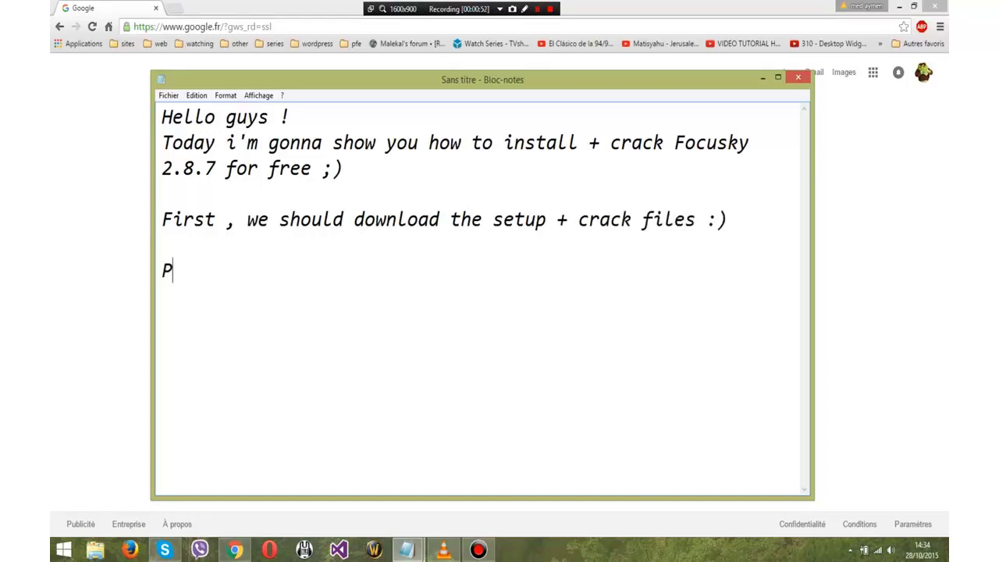
text(S : you can find)
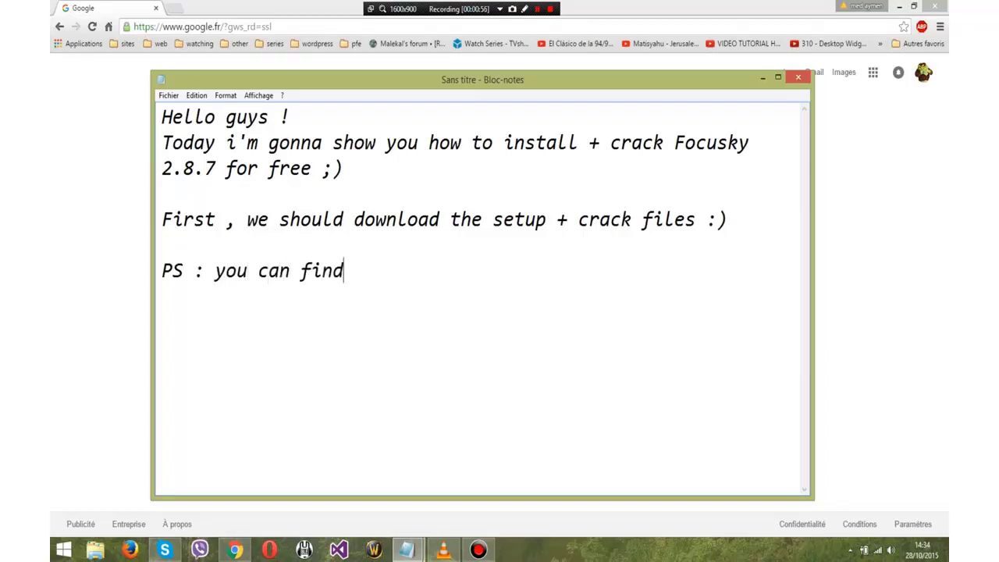
text( the links in )
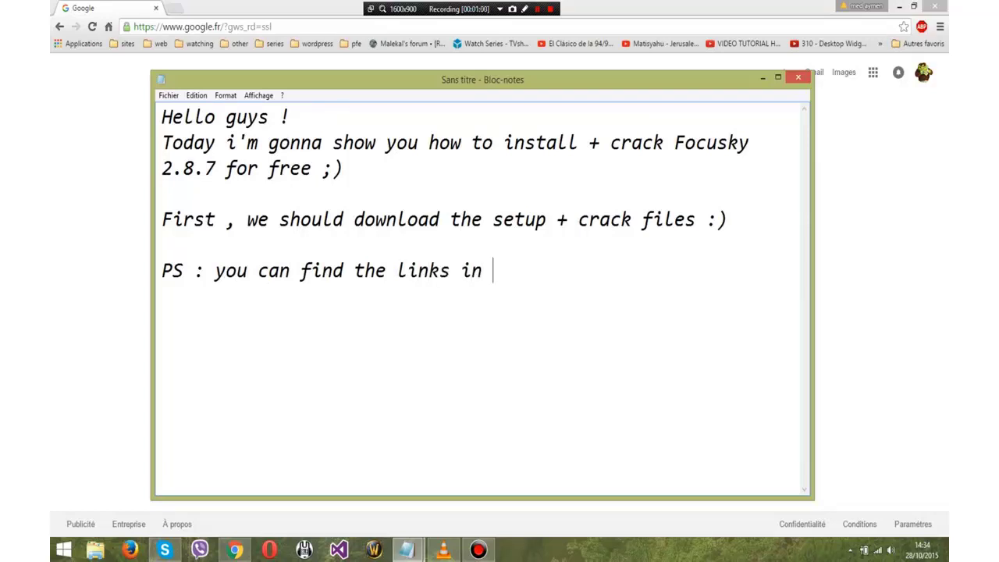
text(the descri)
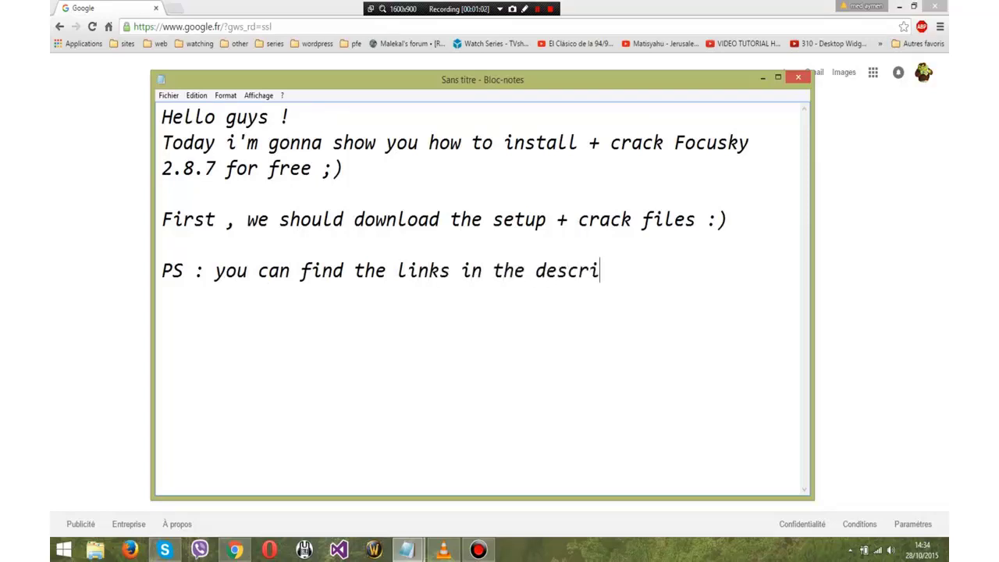
text(ption belo)
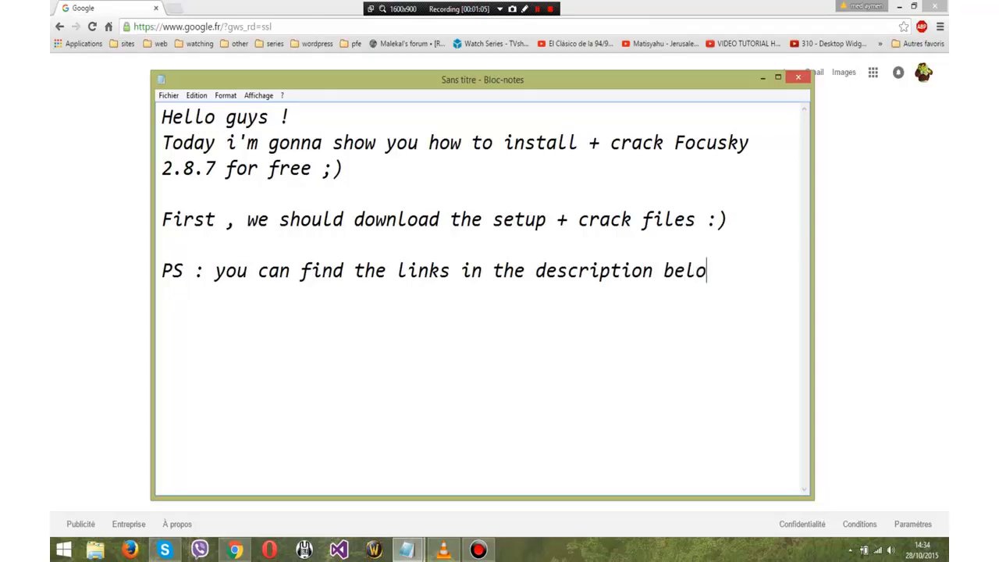
text(w ! :))
mouse_move(400, 549)
click(355, 467)
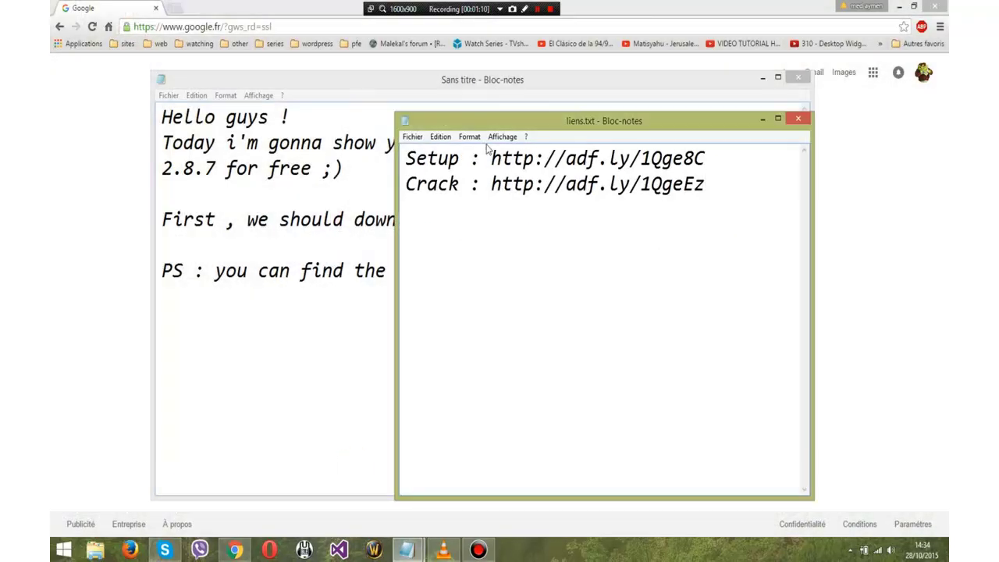
double_click(519, 152)
key(ctrl+c)
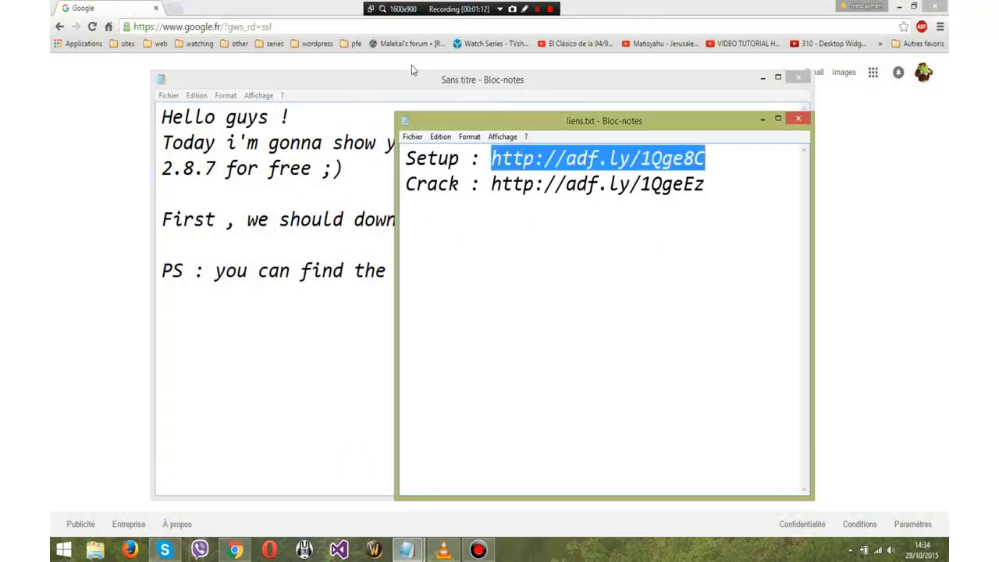
click(381, 35)
click(380, 33)
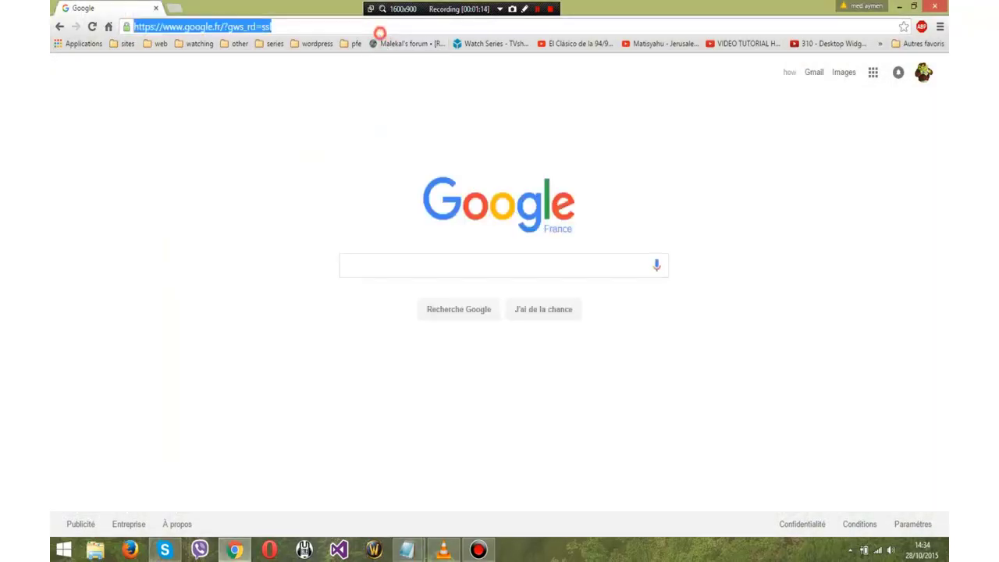
key(ctrl+v)
key(Return)
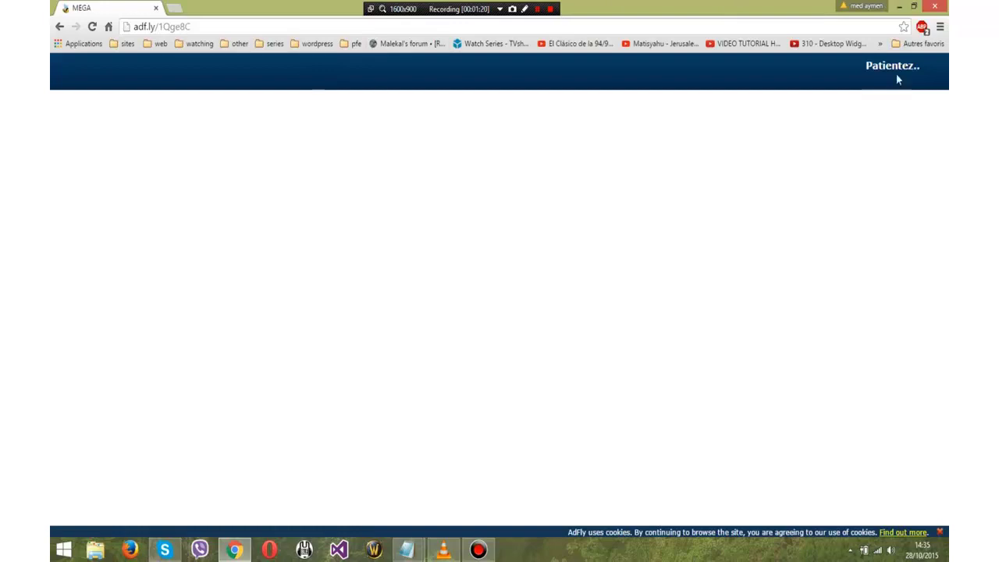
Step: Continue past the adf.ly waiting page and download focusky_v2.8.7_win_setup.exe from MEGA through the browser
click(849, 87)
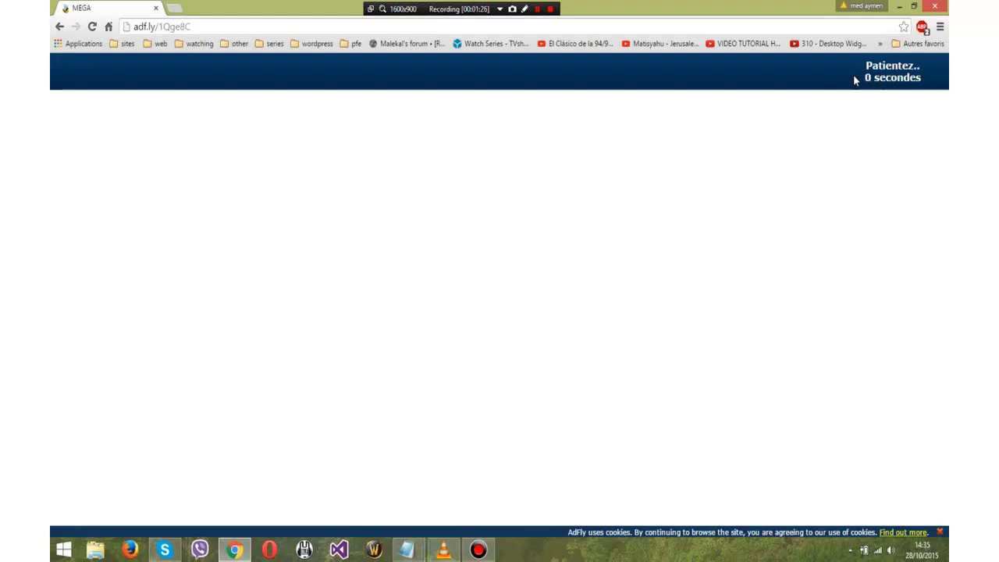
click(854, 75)
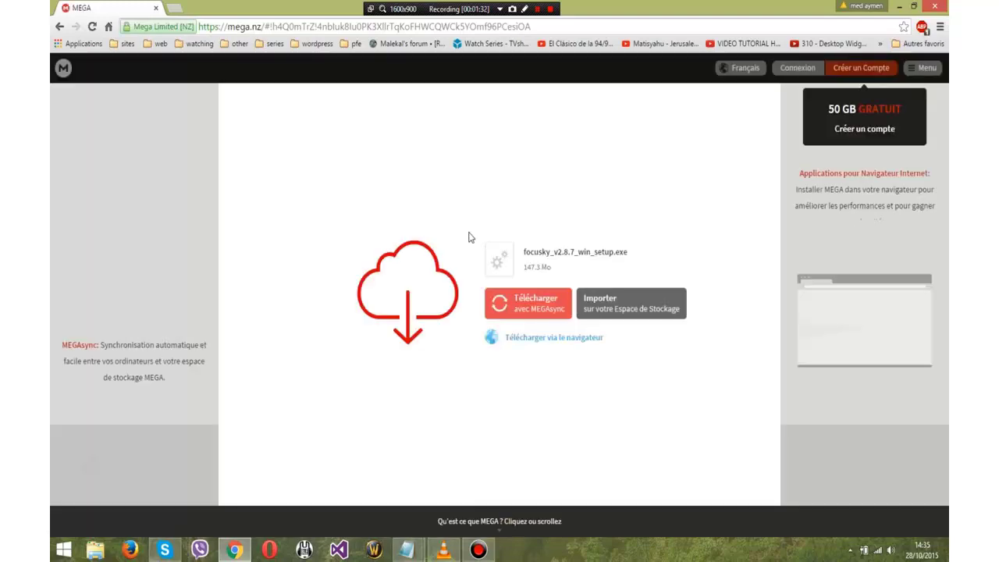
click(526, 338)
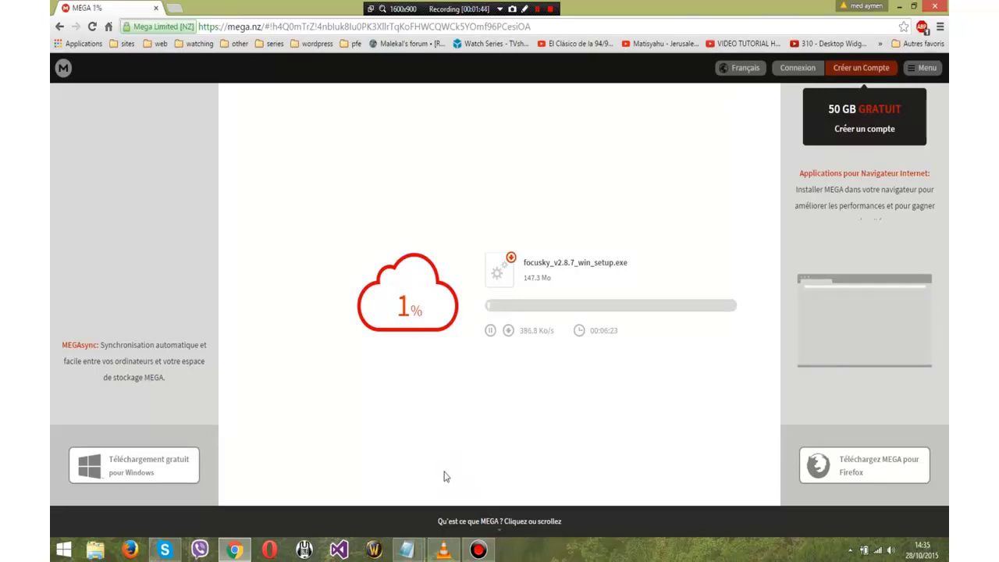
mouse_move(406, 549)
click(344, 480)
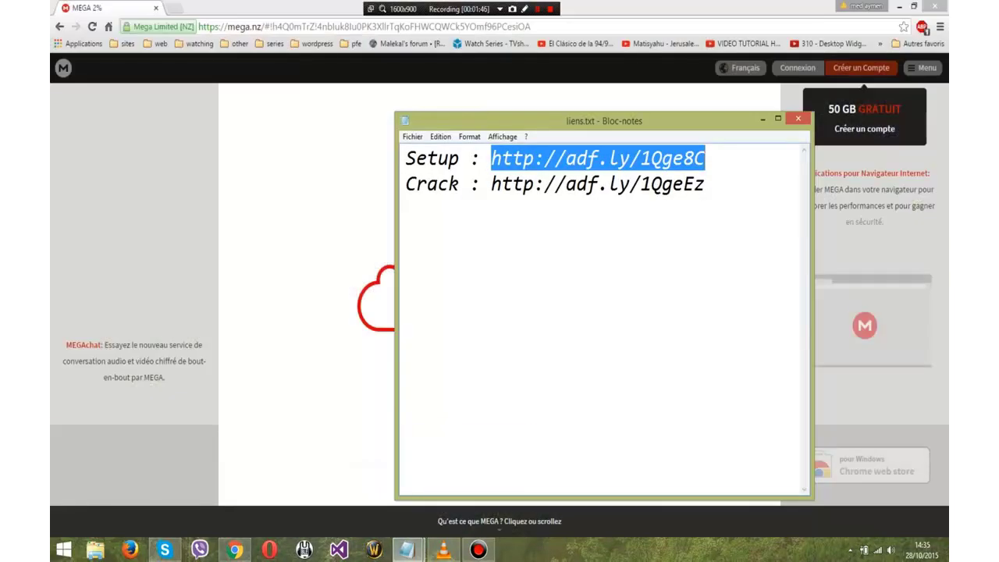
double_click(574, 184)
key(ctrl+c)
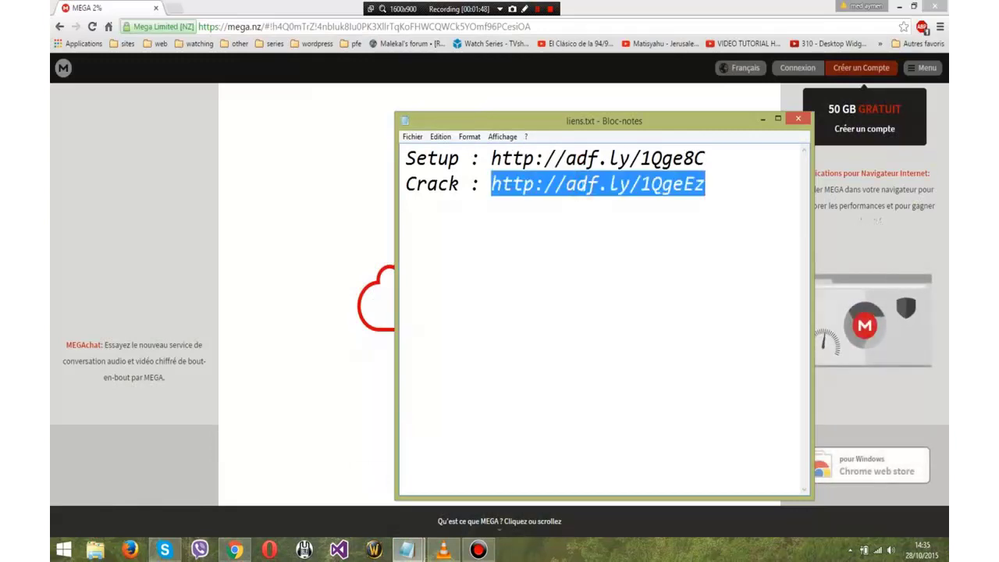
click(176, 8)
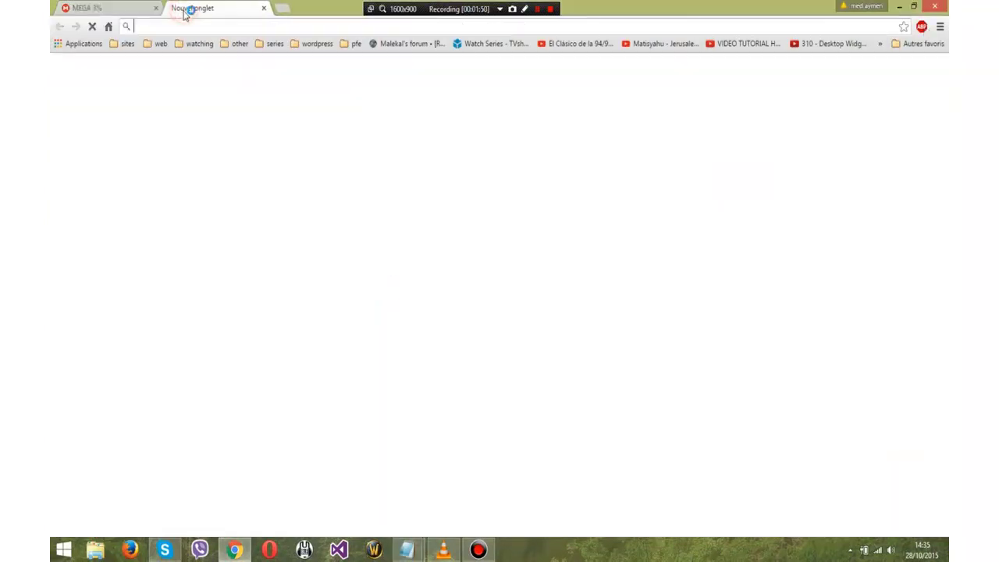
key(ctrl+v)
key(Return)
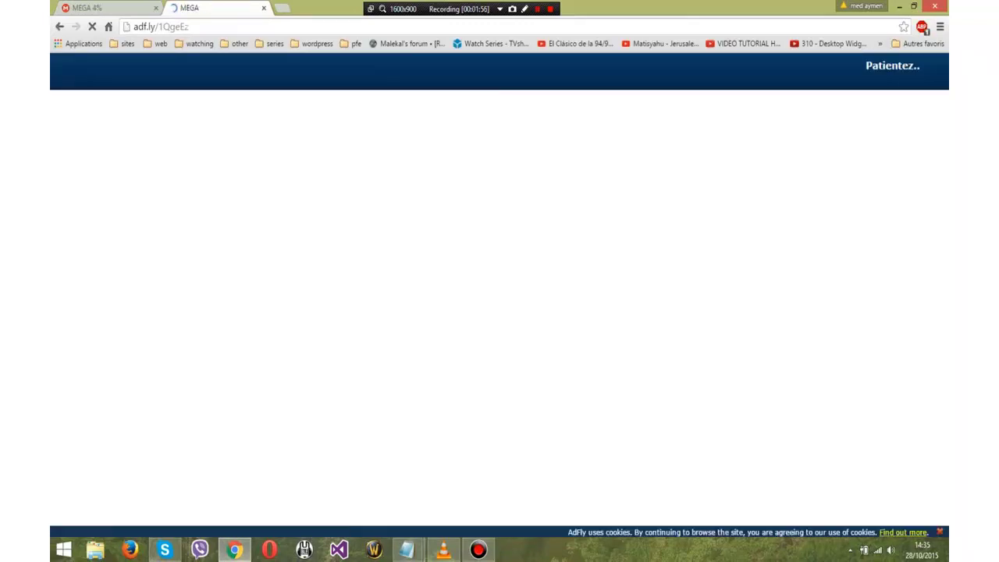
Step: Check the setup download's progress, then download crack.rar from MEGA through the browser in the second tab
click(142, 8)
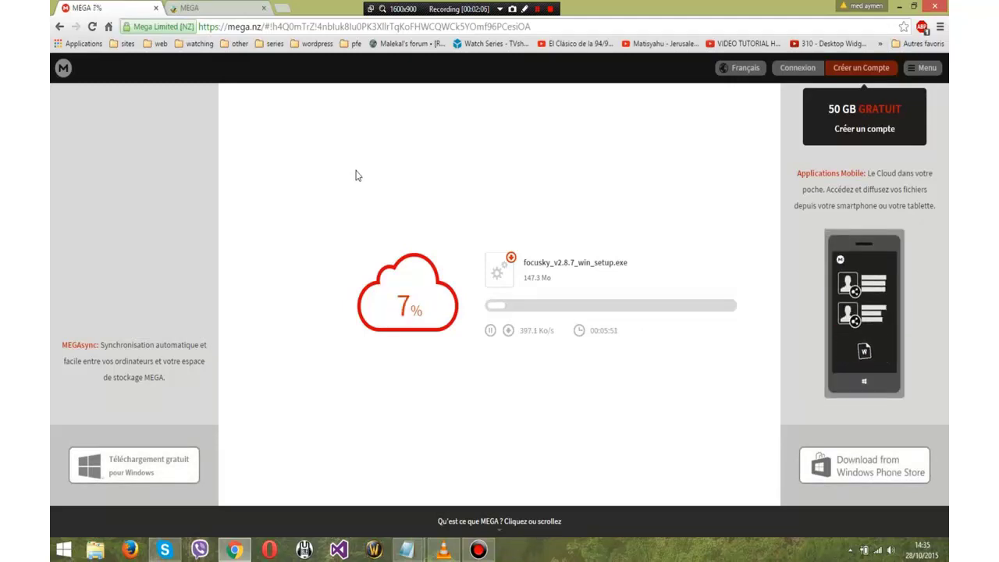
click(210, 7)
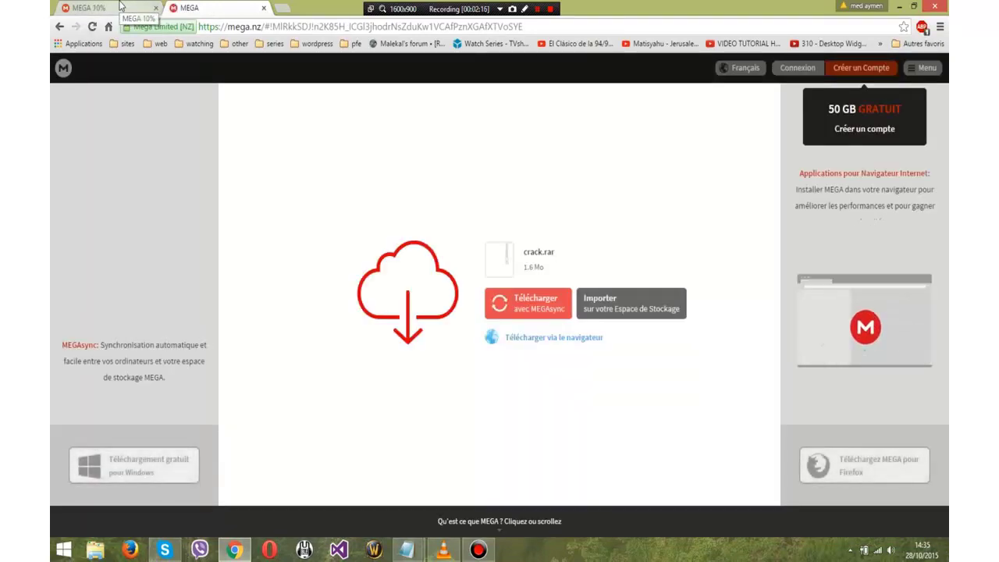
click(508, 339)
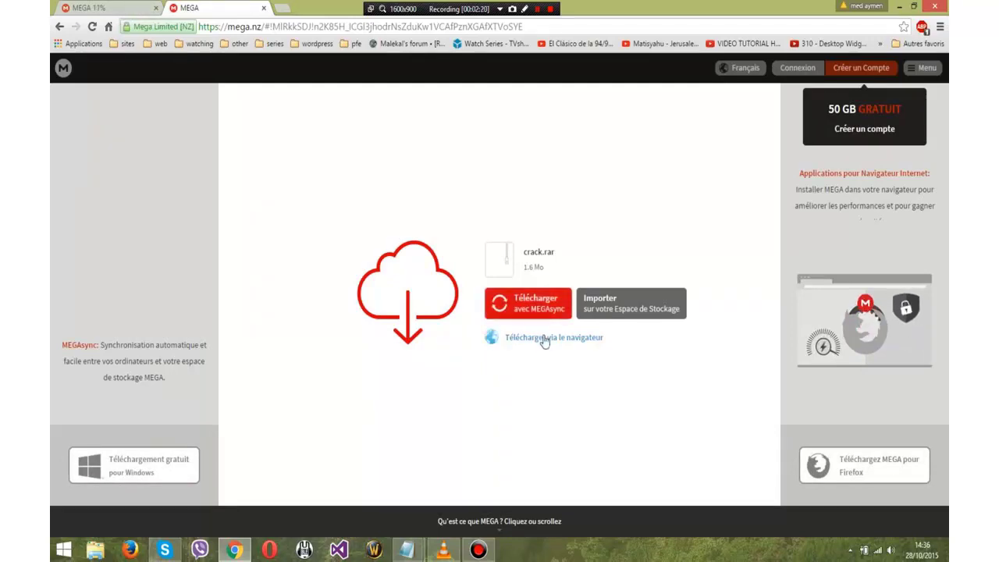
click(542, 338)
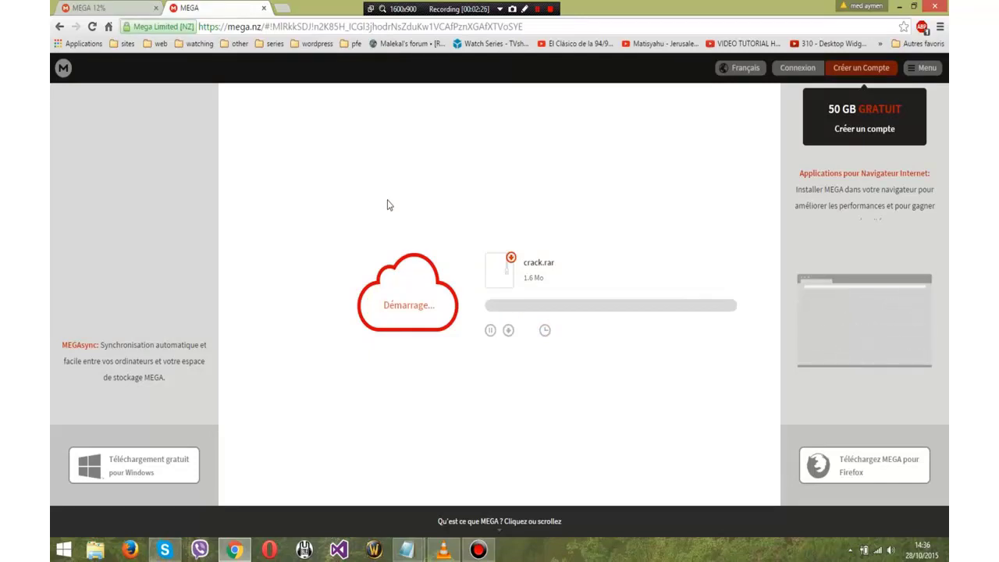
Step: Check the progress of the setup and crack.rar downloads in their two MEGA tabs
click(102, 7)
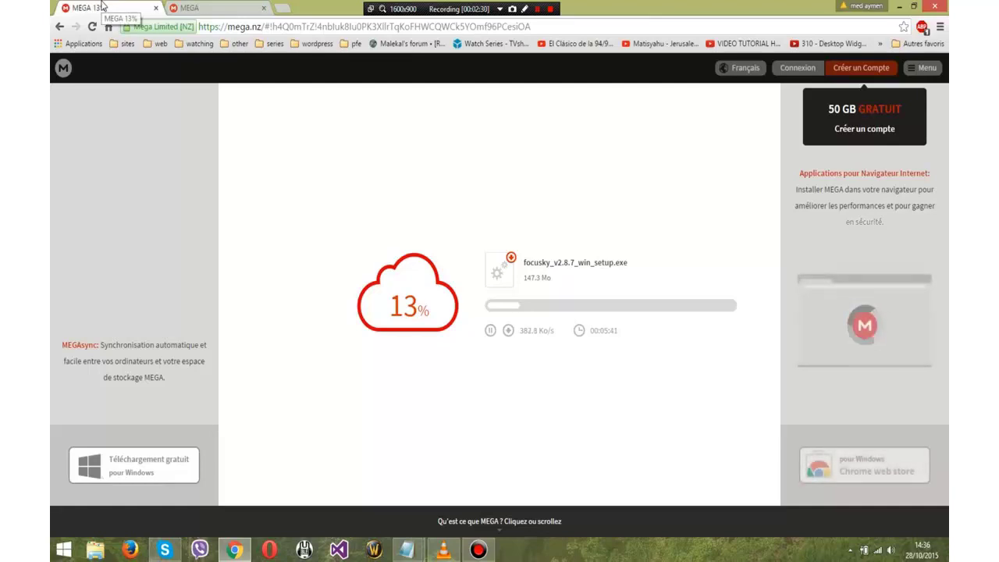
click(206, 7)
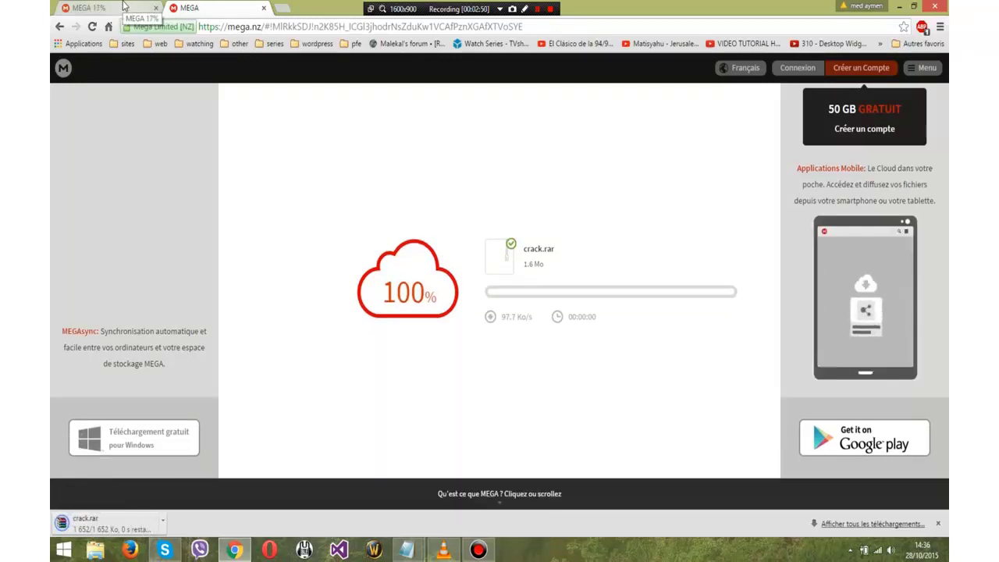
click(123, 7)
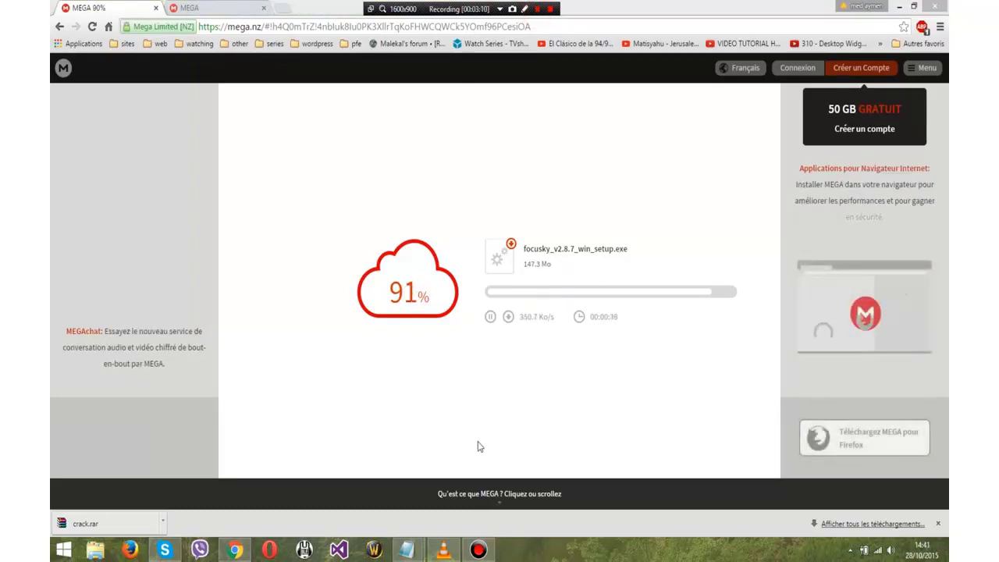
Step: Switch to the Notepad note and add the line "my internet speed is a little bit slow ^^" below the text, after a blank line
mouse_move(413, 551)
click(444, 484)
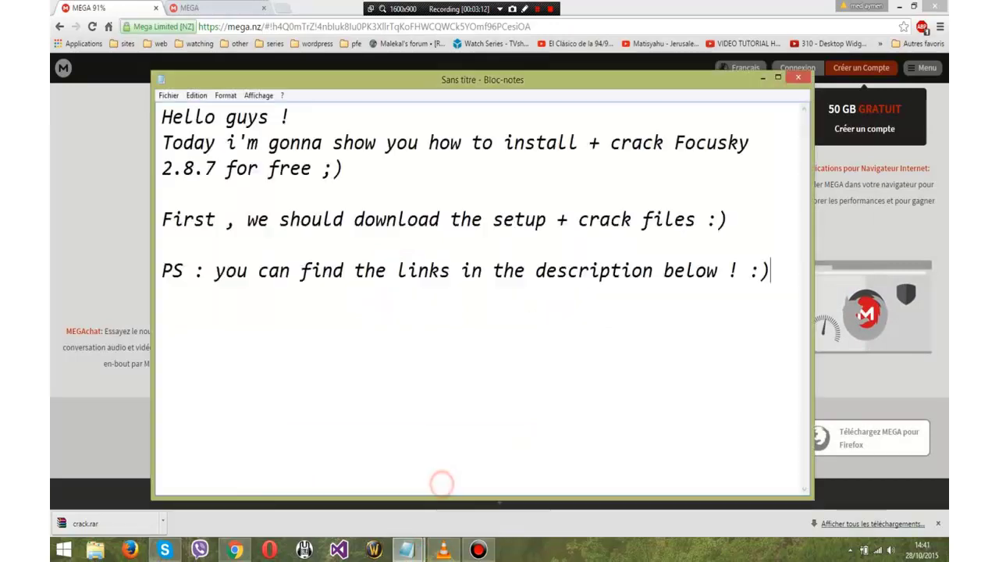
key(Return)
key(Return)
text(m)
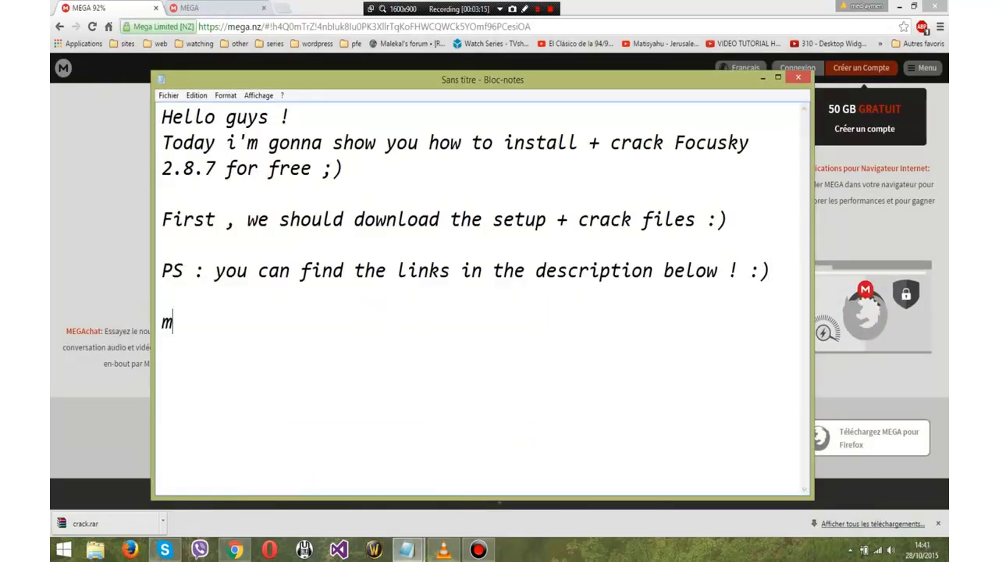
text(y in)
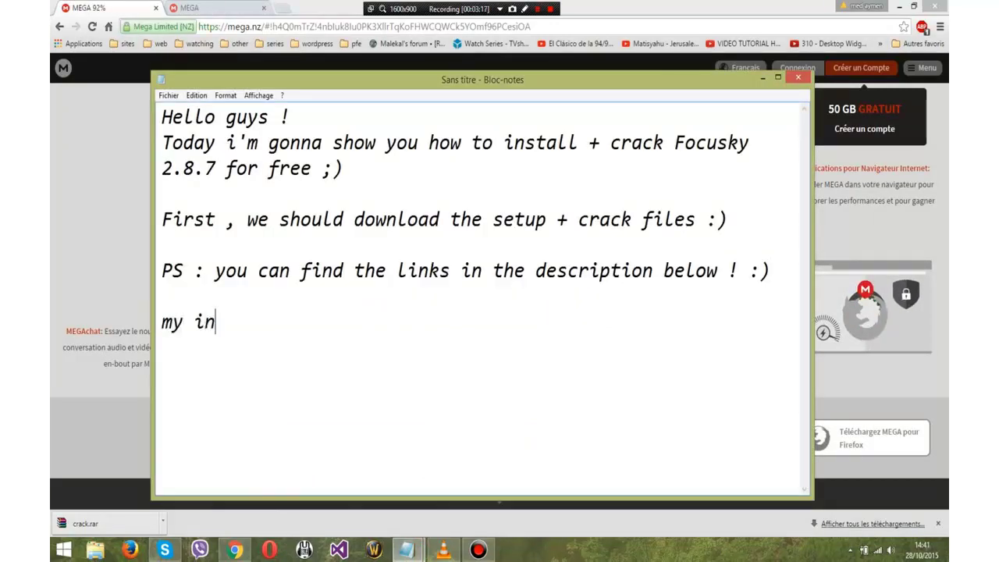
text(ternet speed is a)
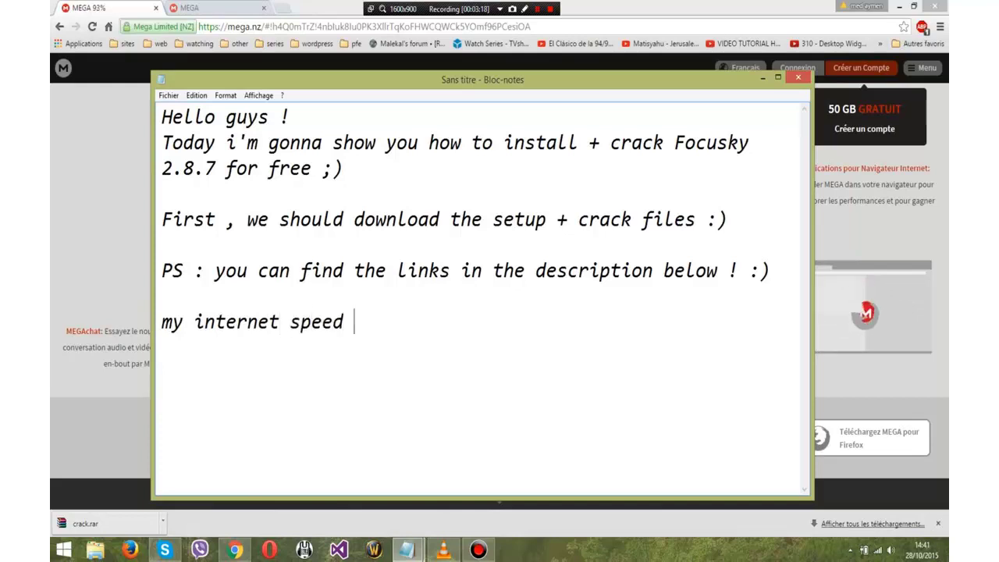
text(l)
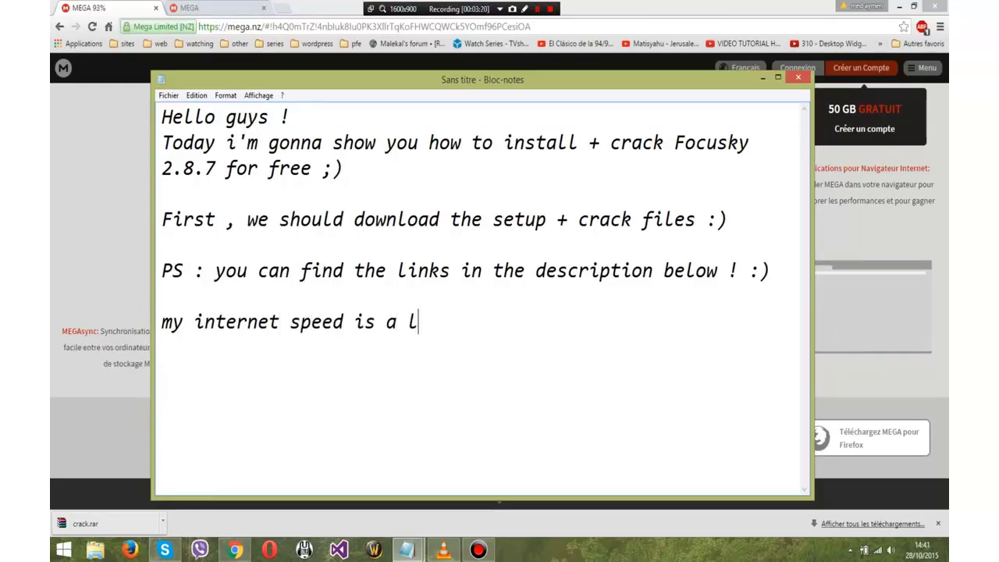
text(ittle bit slow ^^)
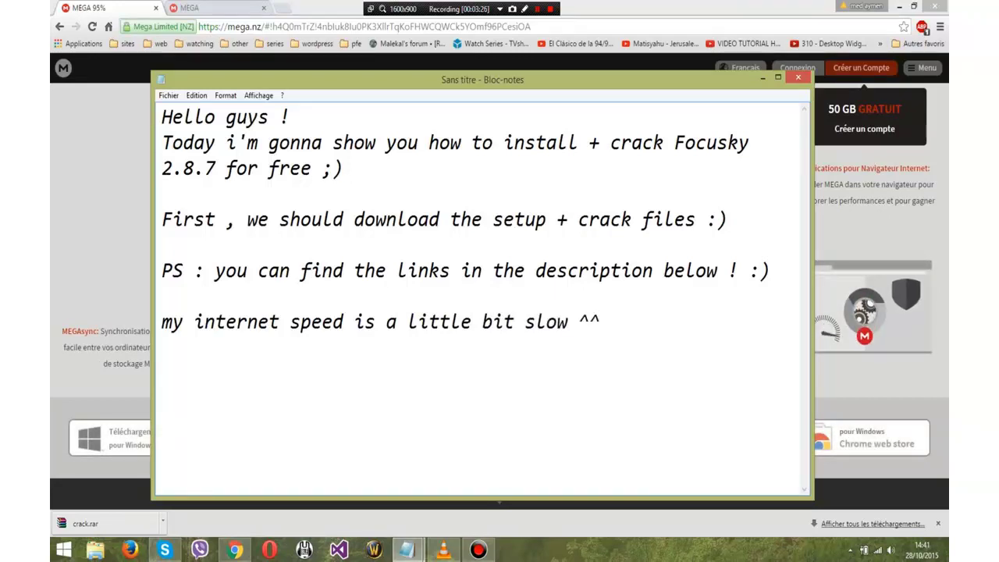
Step: Return to Chrome, close the second MEGA tab and show the downloaded focusky_v2.8.7_win_setup.exe in its folder
click(124, 224)
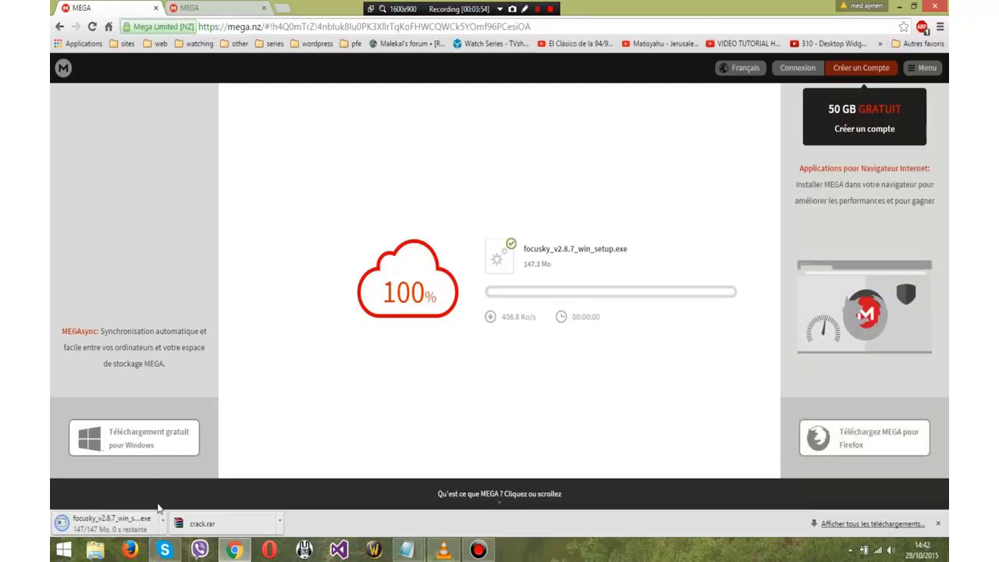
click(265, 9)
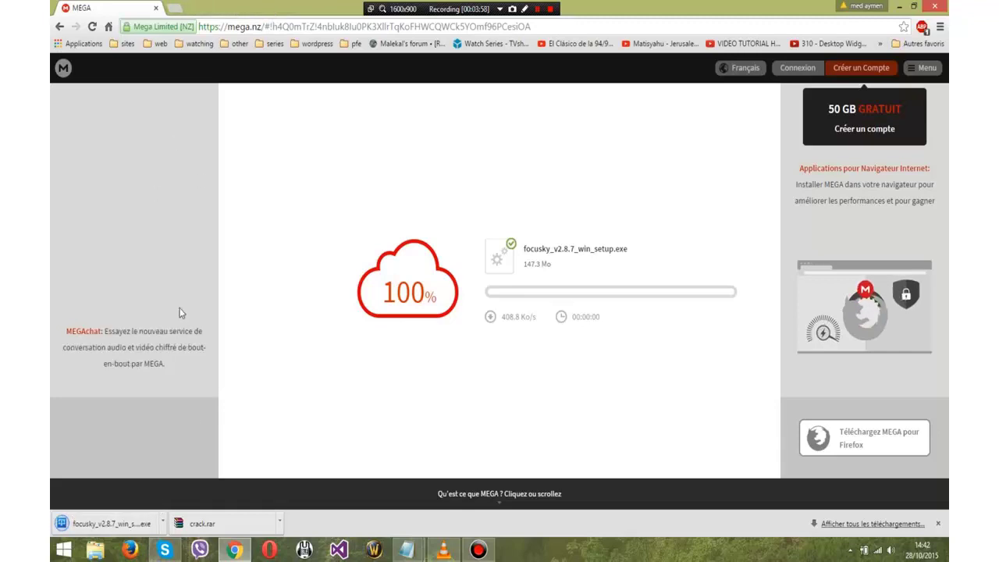
click(162, 521)
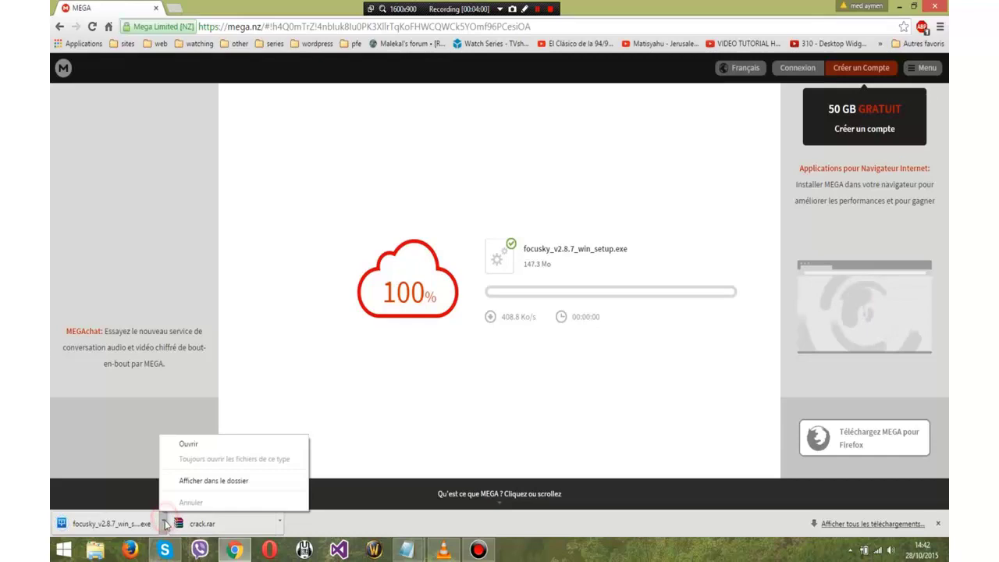
click(189, 485)
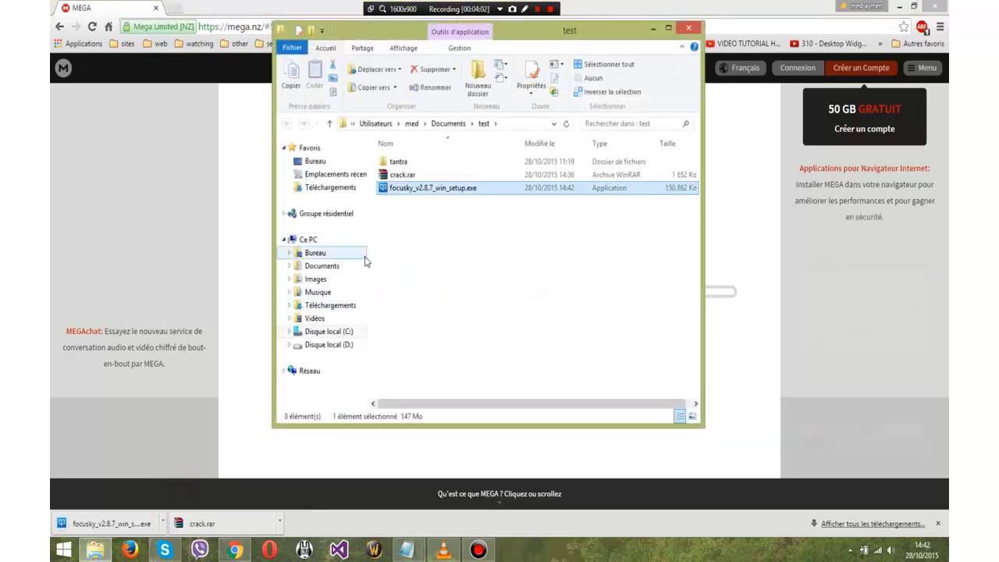
Step: Select crack.rar and focusky_v2.8.7_win_setup.exe together in the test folder
click(403, 174)
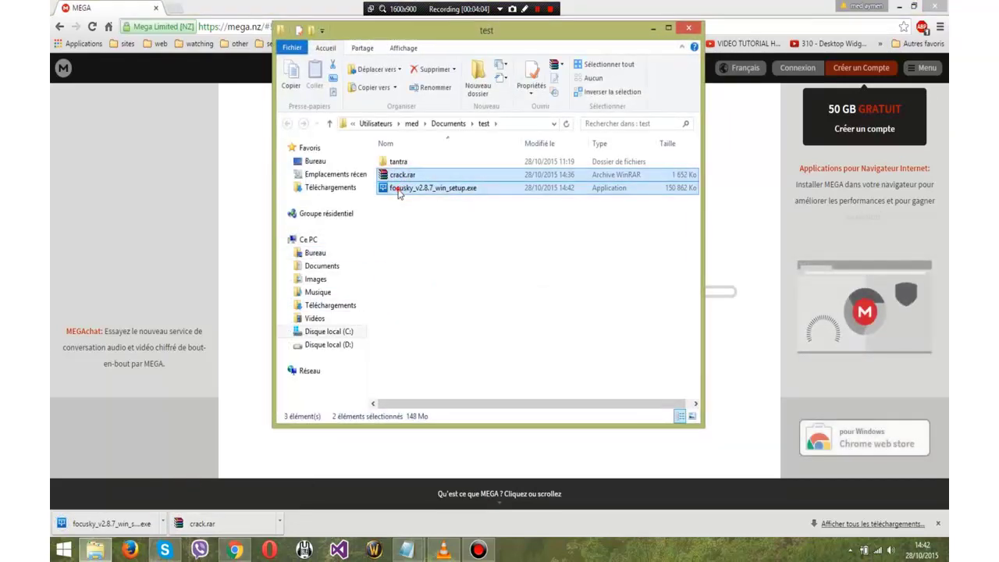
ctrl+click(398, 195)
ctrl+click(398, 191)
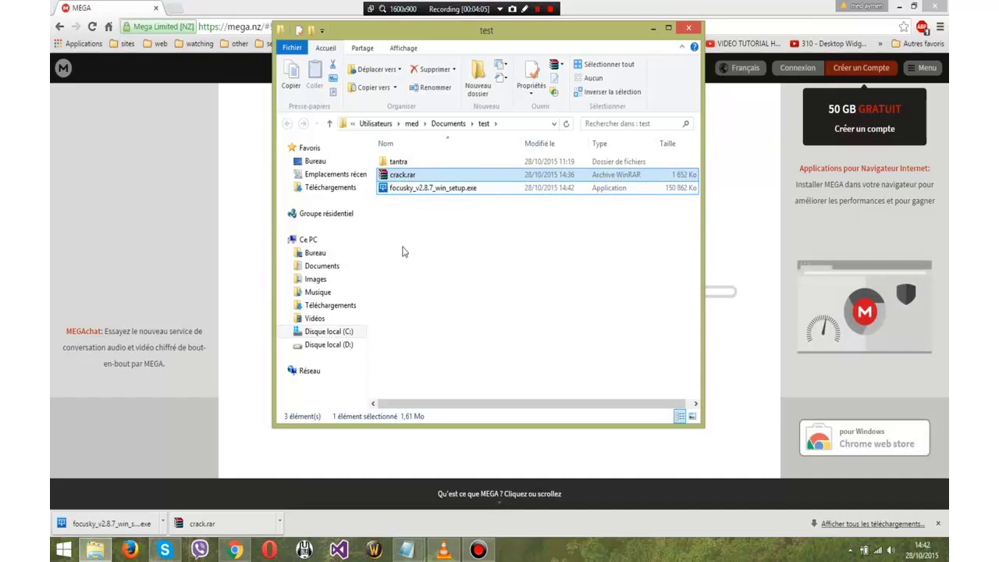
ctrl+click(406, 195)
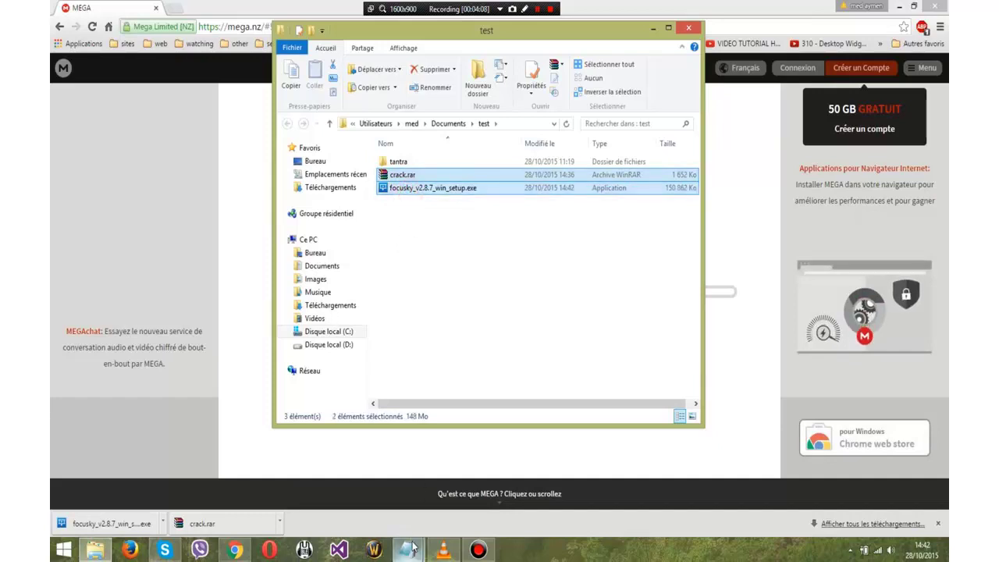
Step: Switch to the Notepad note, replace all its text with "Now we install the software normally :p" and minimize it
mouse_move(406, 550)
click(460, 472)
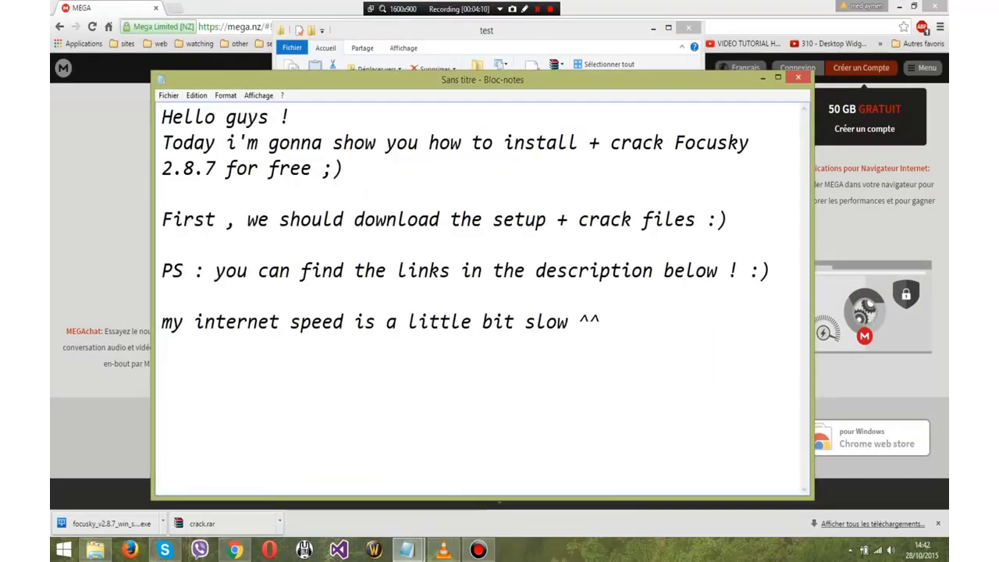
key(ctrl+a)
key(Delete)
text(Now)
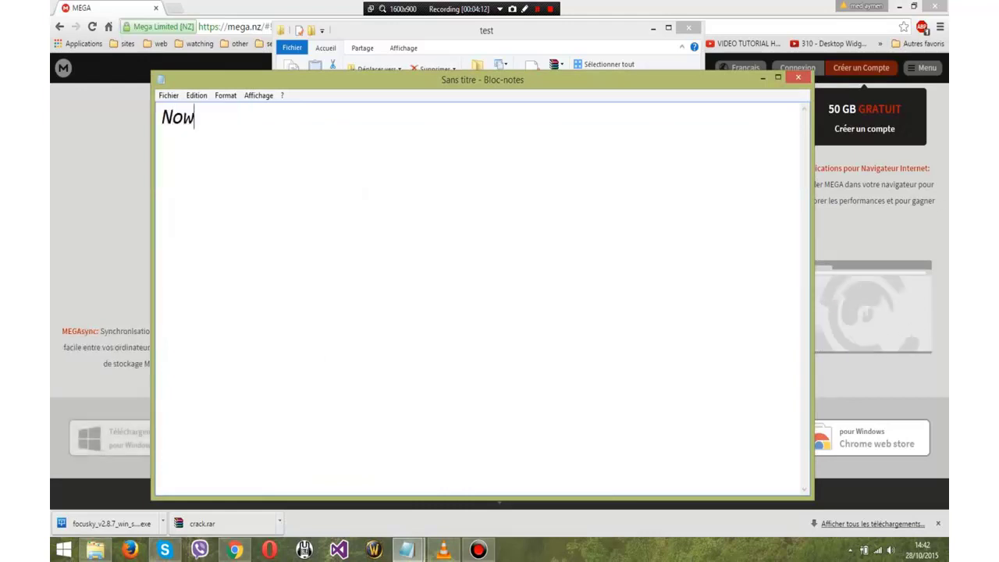
text( we install the so)
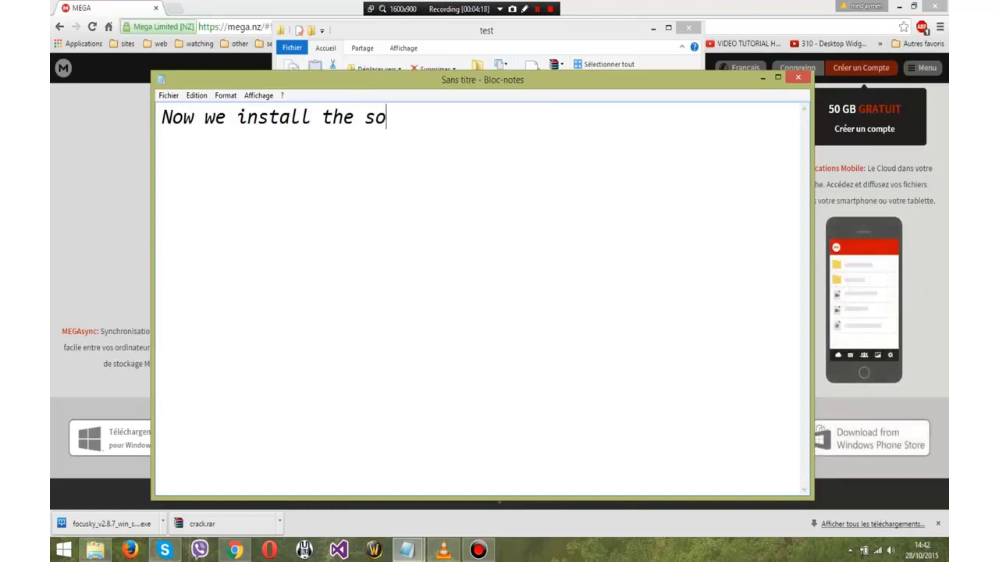
text(ftware no)
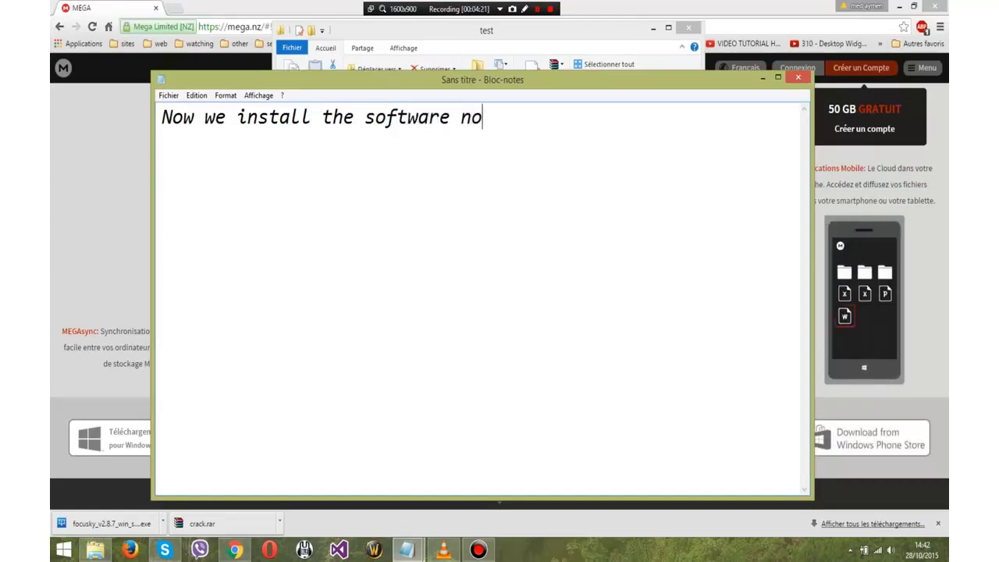
text(rmally :p)
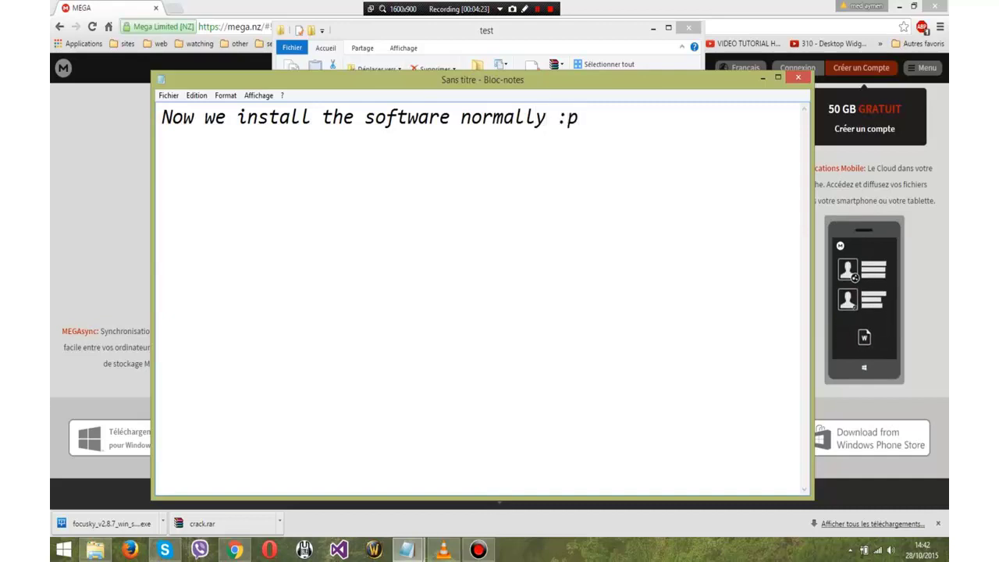
click(763, 77)
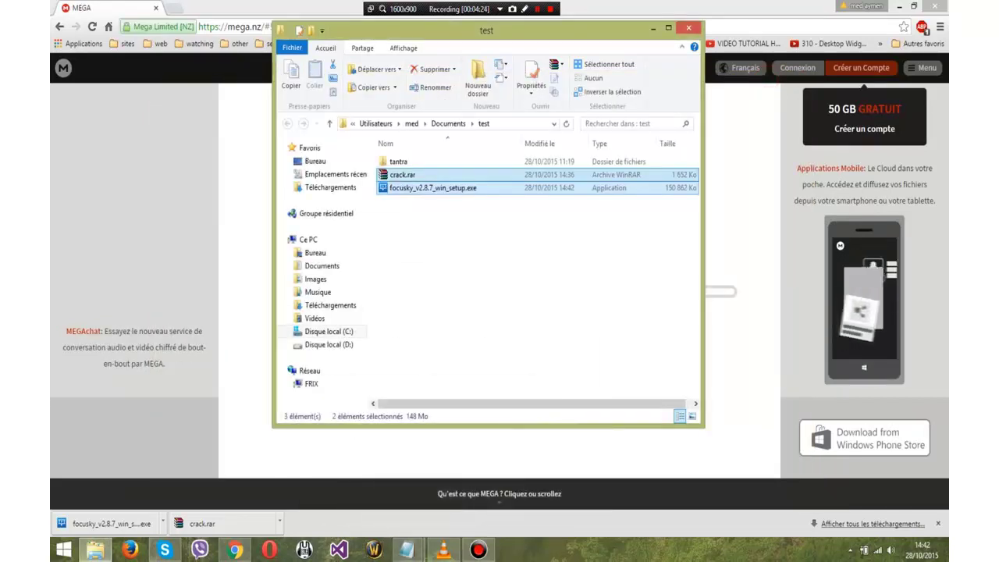
Step: Run focusky_v2.8.7_win_setup.exe from the test folder, allow it to execute and accept the license agreement
double_click(458, 189)
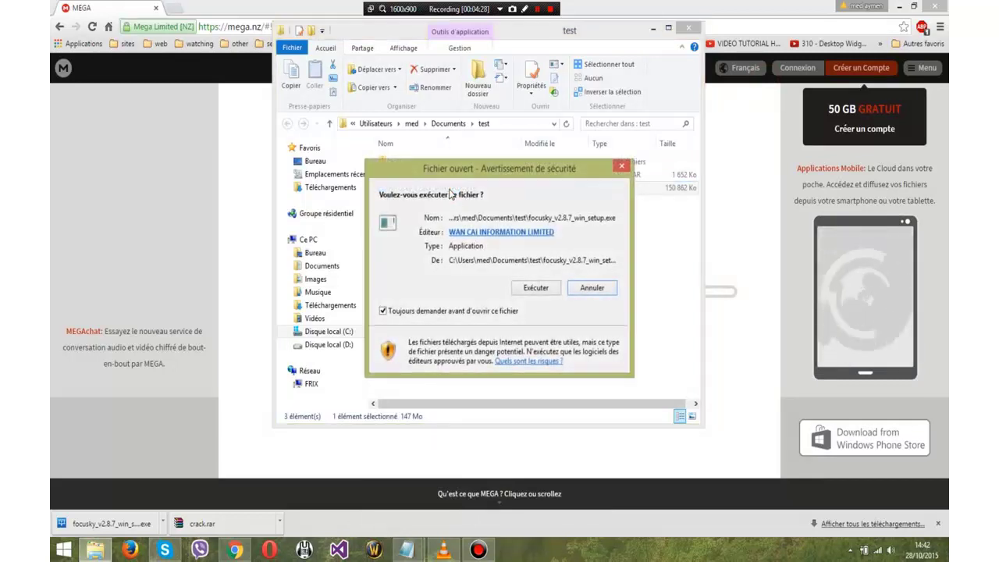
click(530, 289)
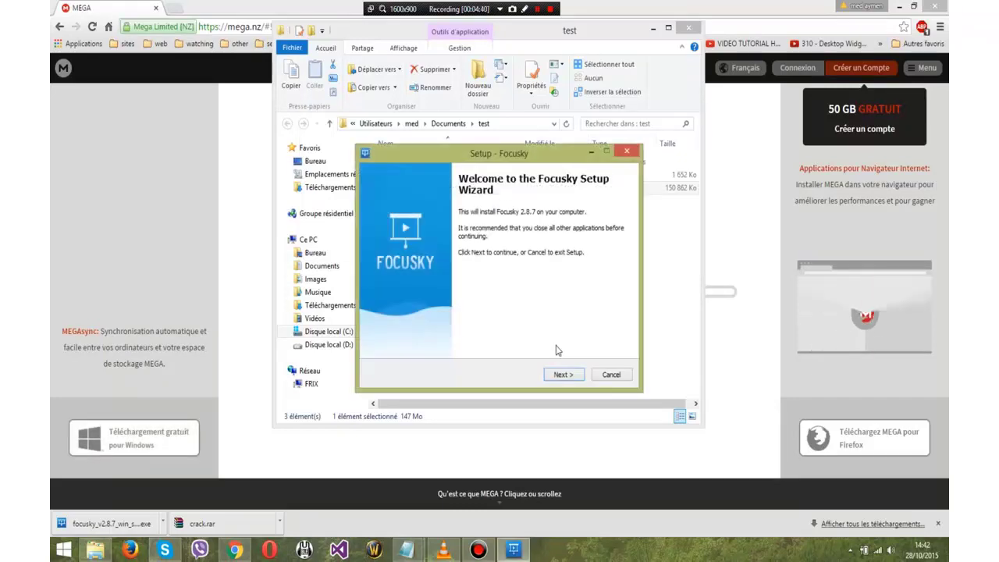
click(561, 376)
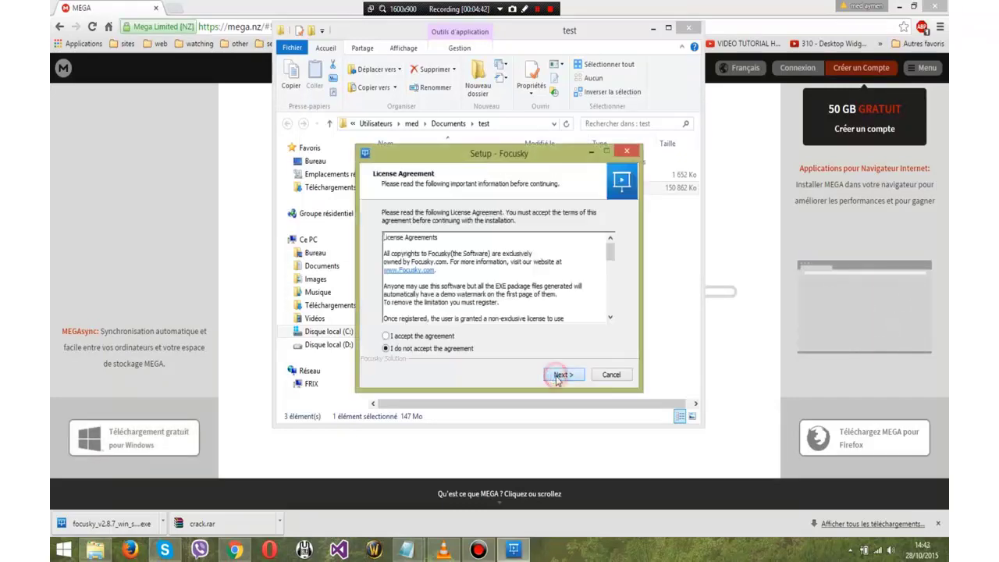
click(435, 336)
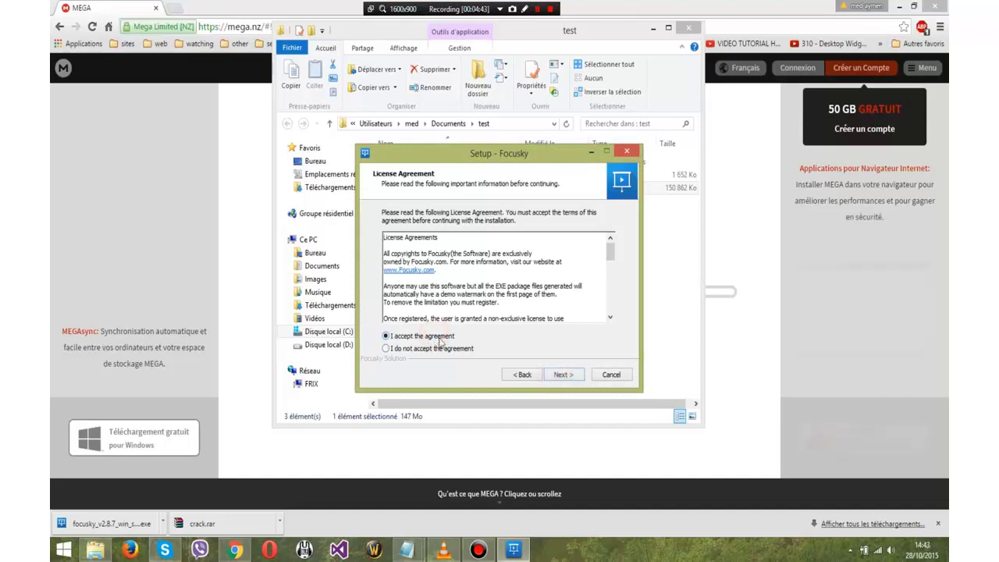
click(556, 376)
Step: Install Focusky with the default folders, keeping the desktop icon and taskbar pin options enabled
click(552, 376)
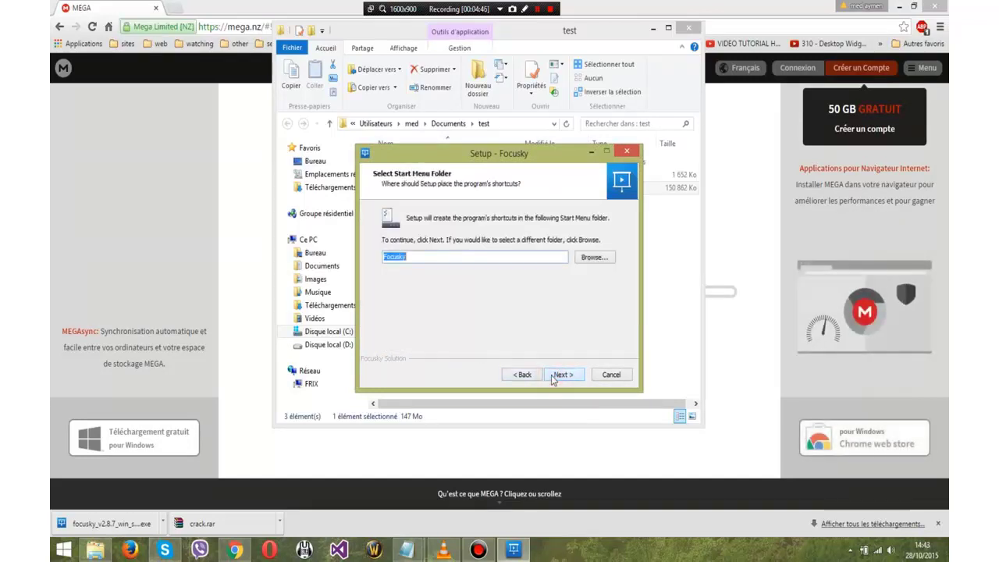
click(552, 376)
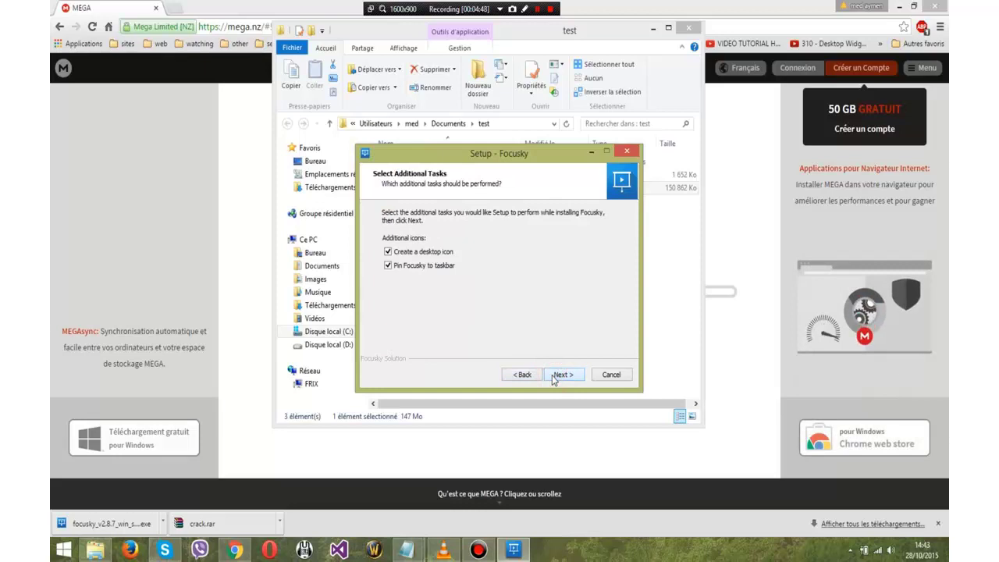
click(553, 376)
click(525, 374)
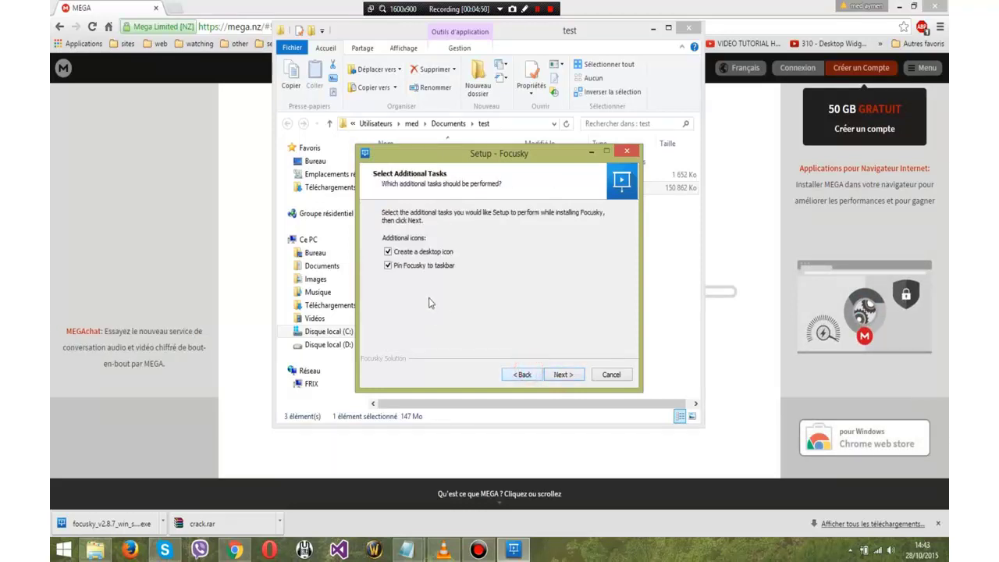
click(563, 374)
click(563, 375)
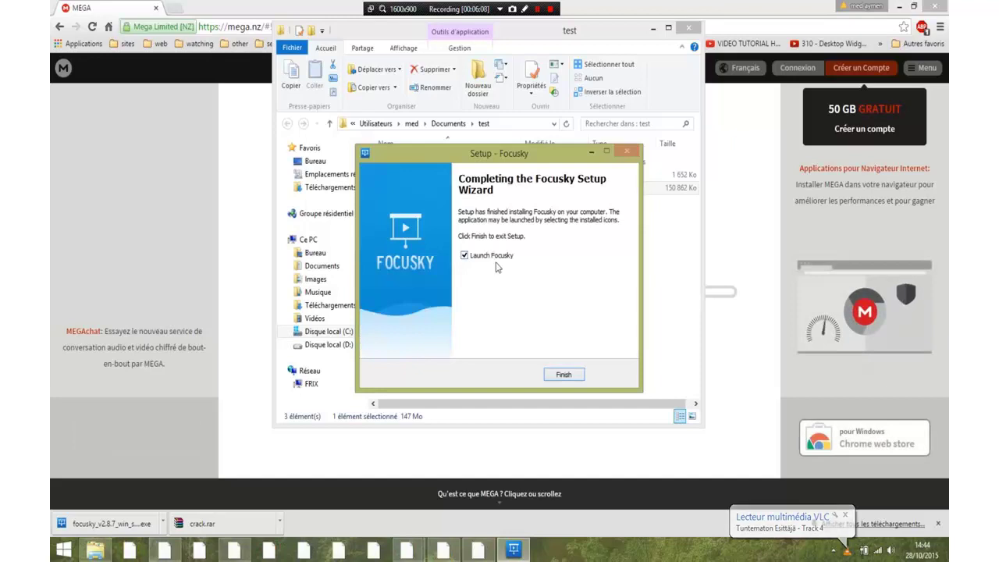
Step: Finish the Focusky setup wizard with Launch Focusky unchecked, and minimize the test folder window
click(464, 256)
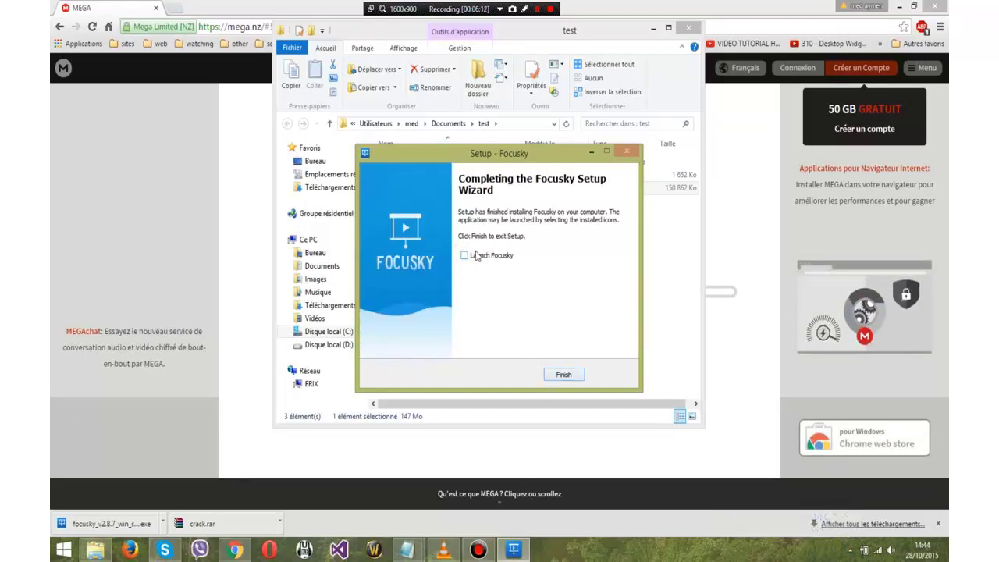
click(563, 375)
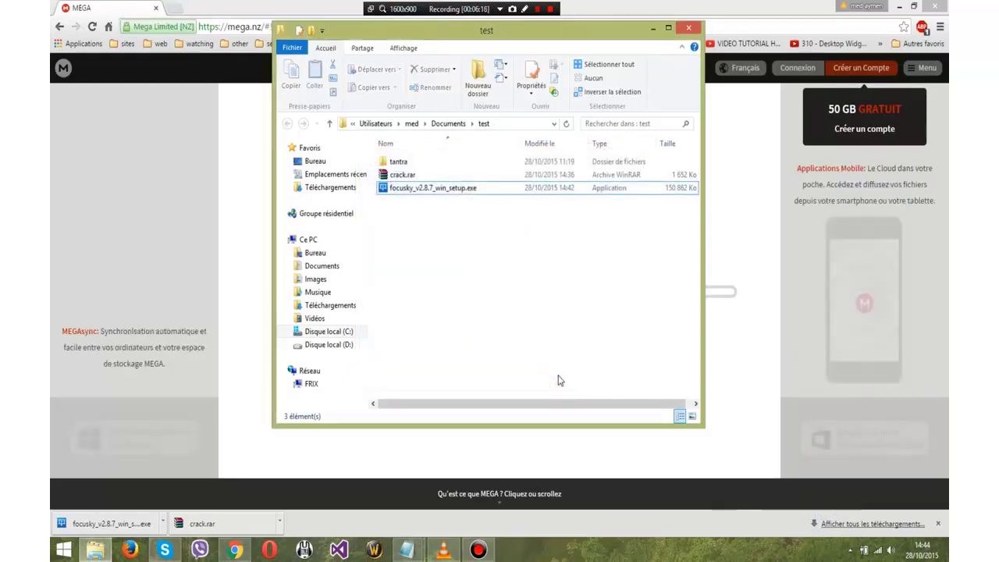
click(652, 28)
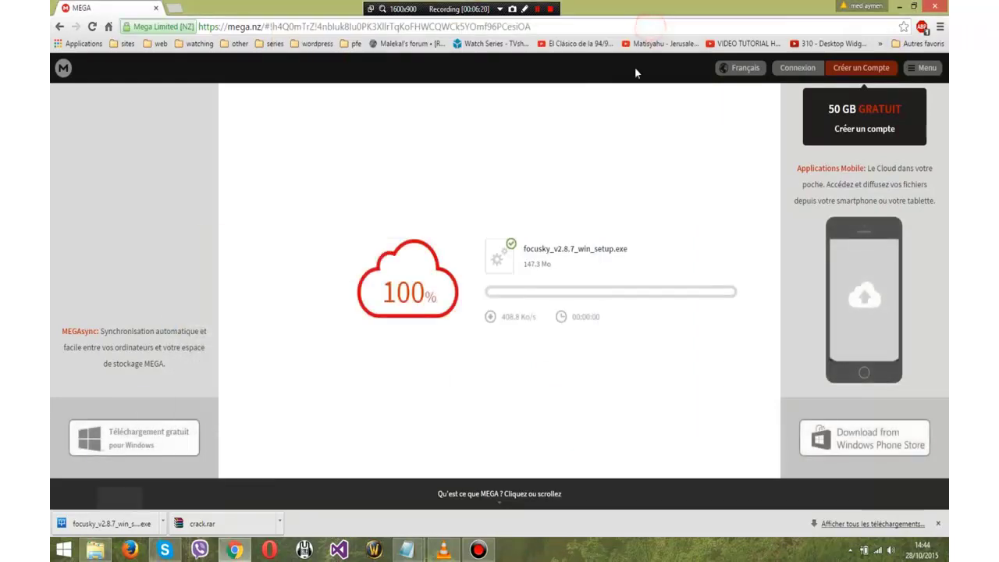
Step: Load the google.fr home page in the MEGA tab and close the browser's downloads bar
click(110, 28)
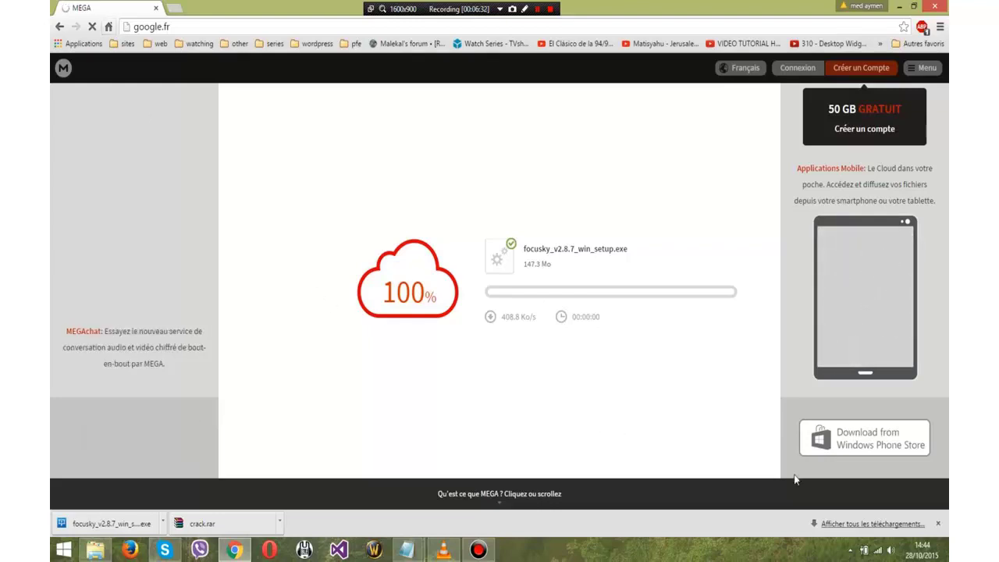
click(937, 524)
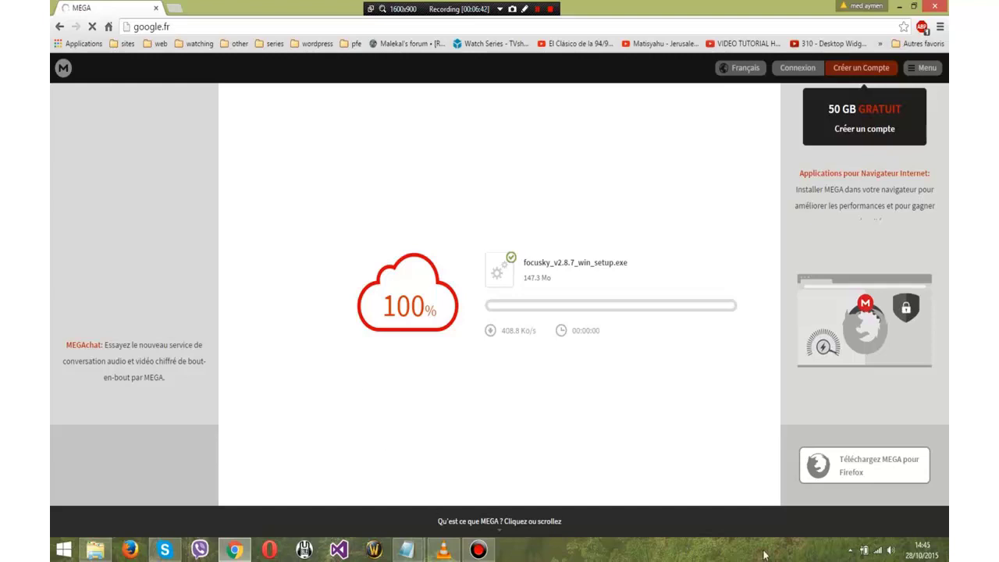
click(850, 551)
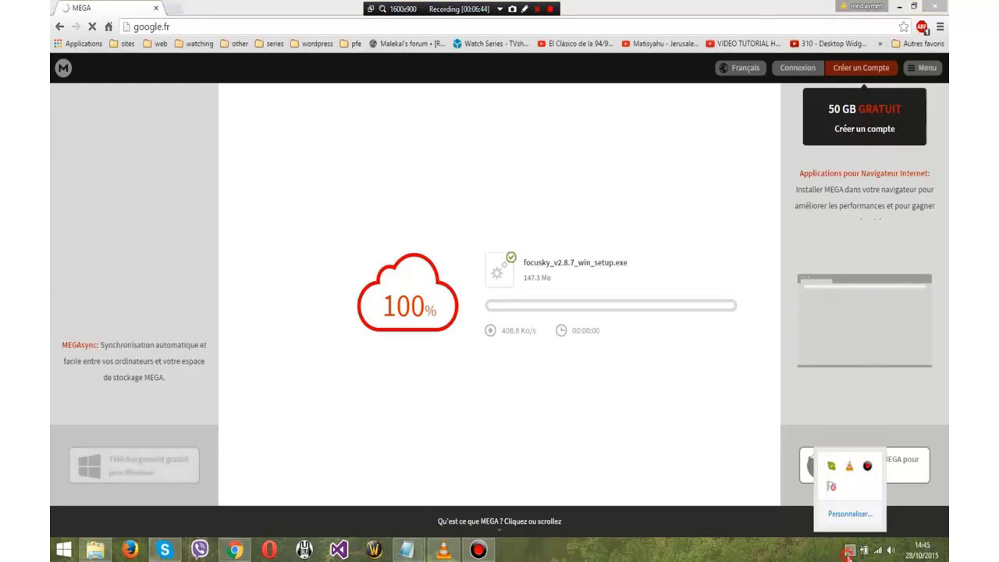
click(851, 551)
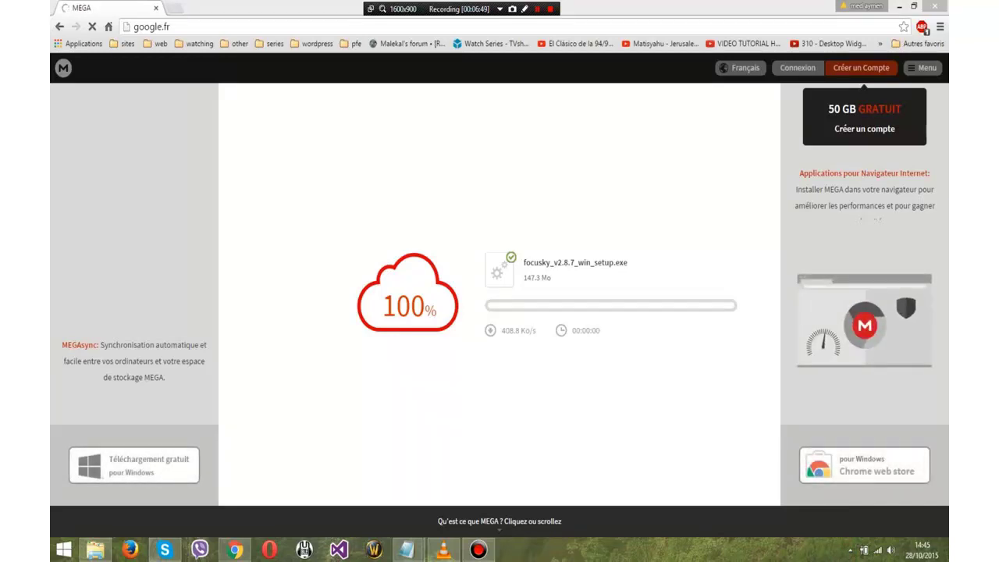
mouse_move(416, 551)
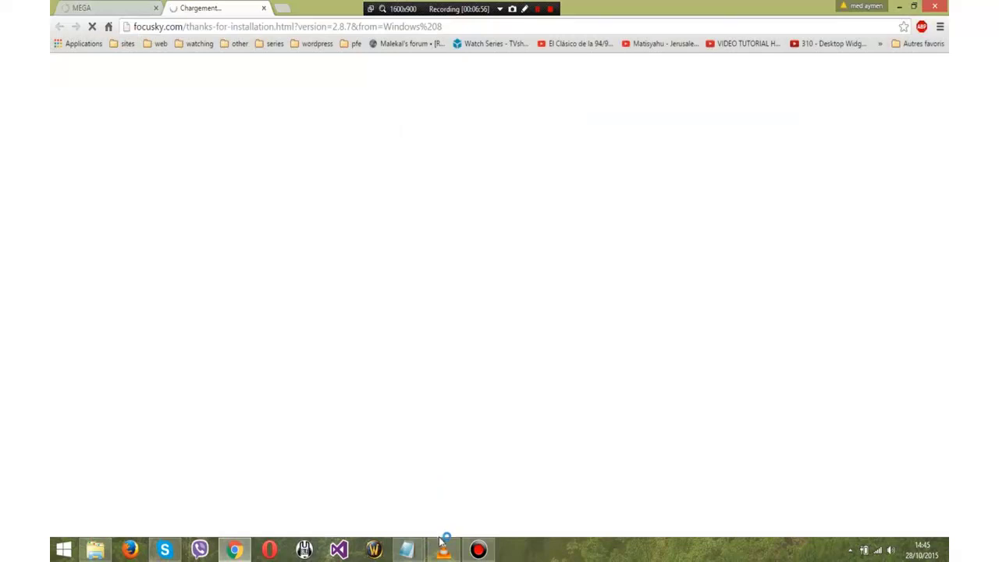
Step: Close the Focusky thanks-for-installation tab and postpone the update to version 2.8.8
click(264, 9)
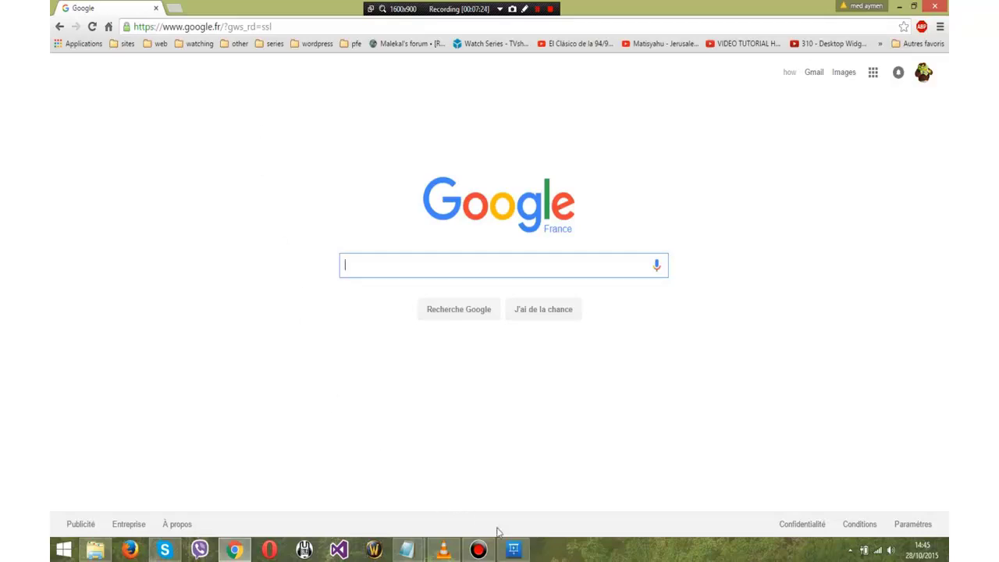
click(513, 550)
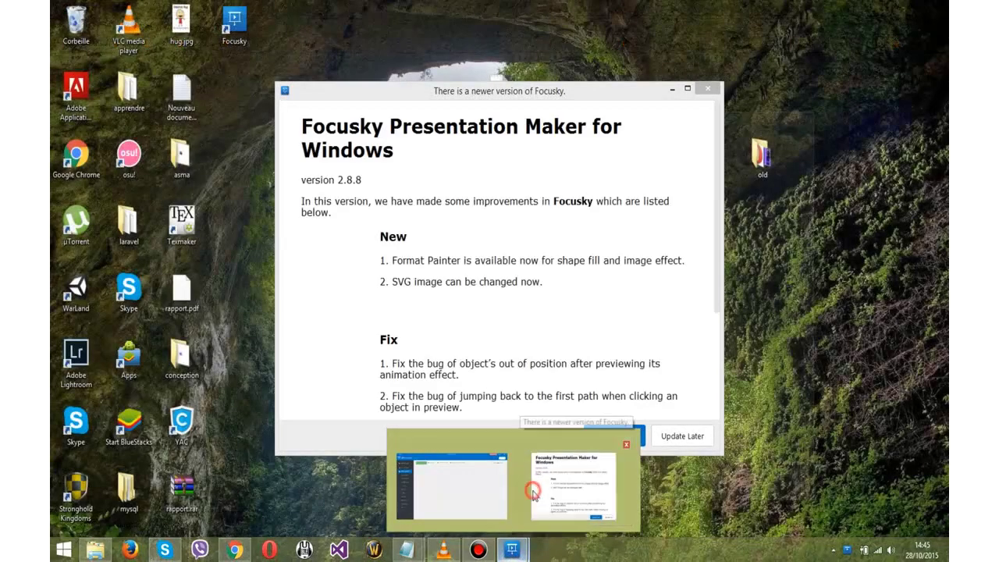
click(535, 495)
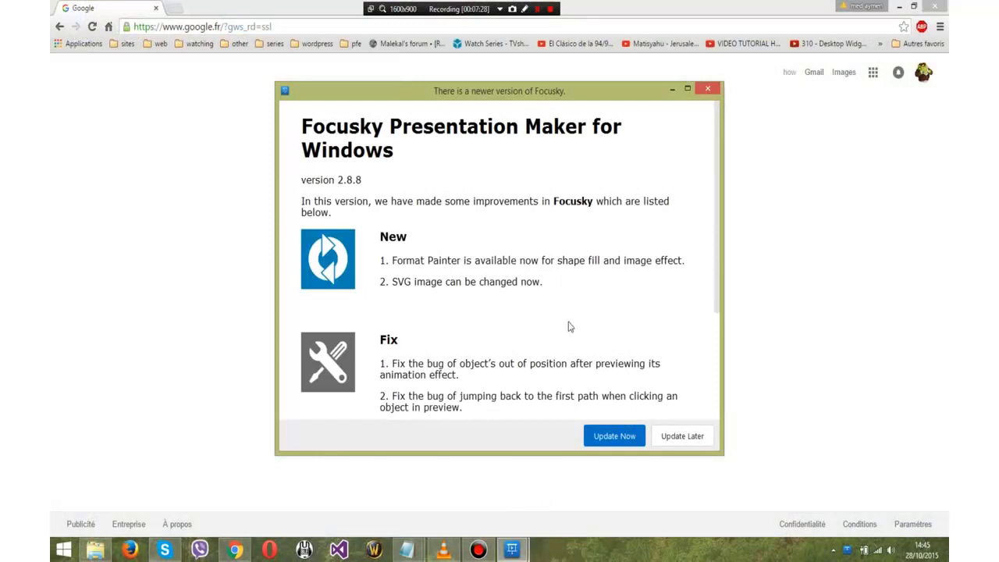
click(660, 434)
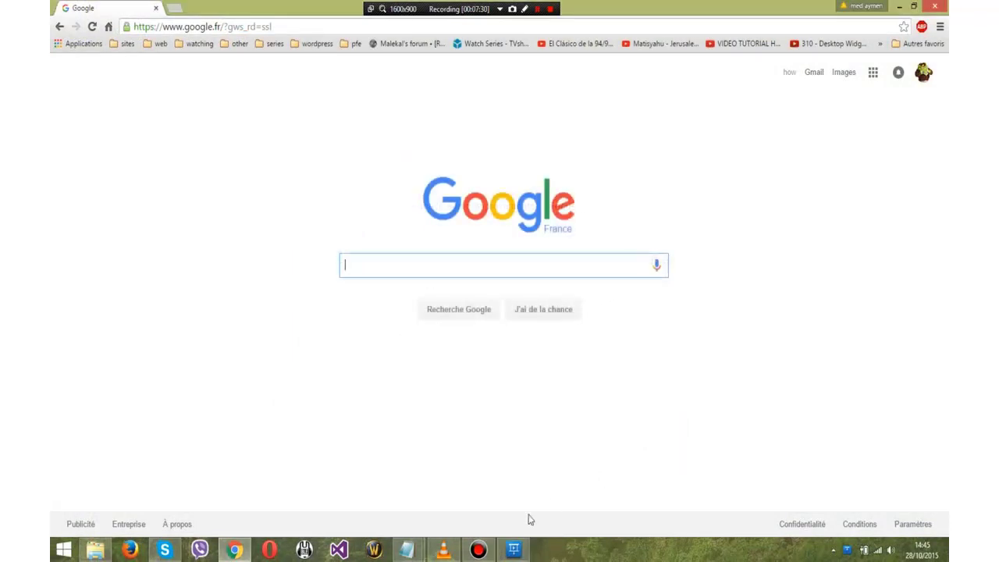
Step: Bring up the Focusky start window, view its About information and dismiss it
click(514, 549)
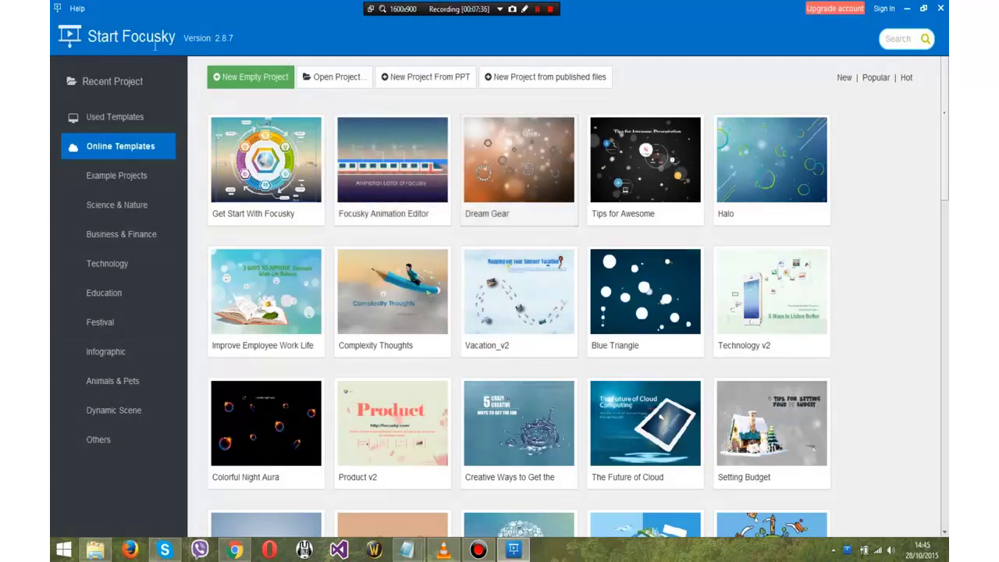
click(80, 9)
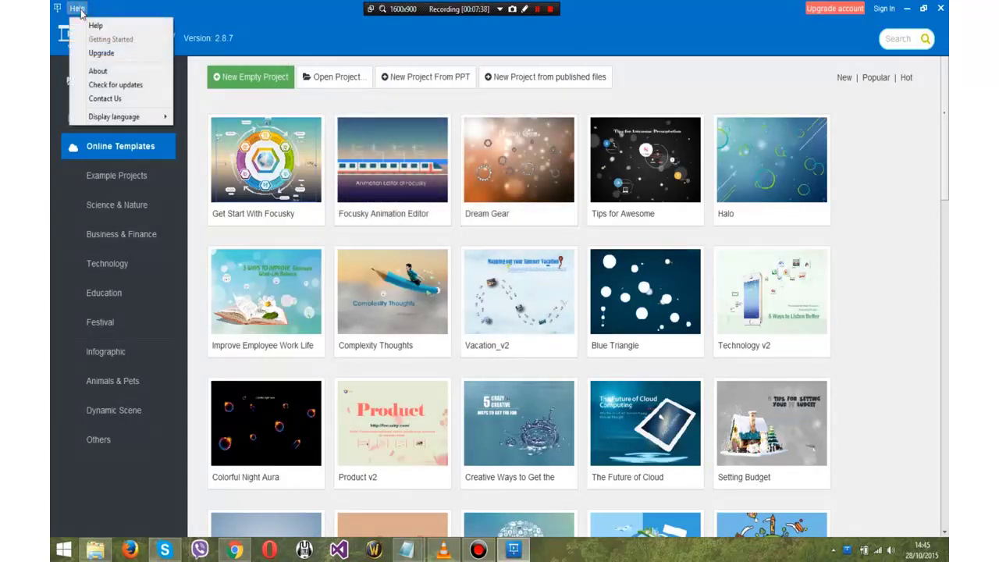
click(102, 71)
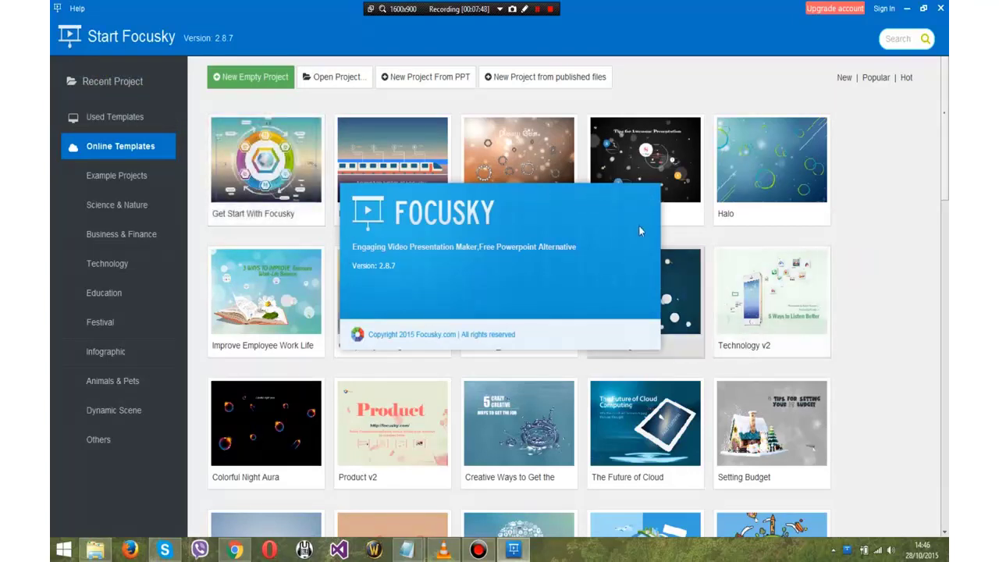
click(641, 200)
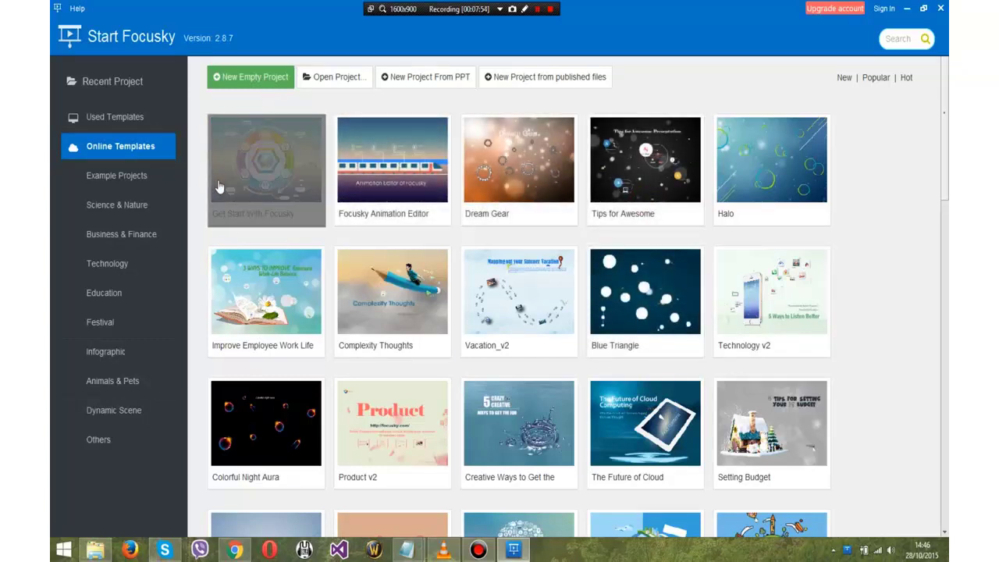
Step: Open the Upgrade account pricing page, close its browser tab and quit Focusky
click(835, 10)
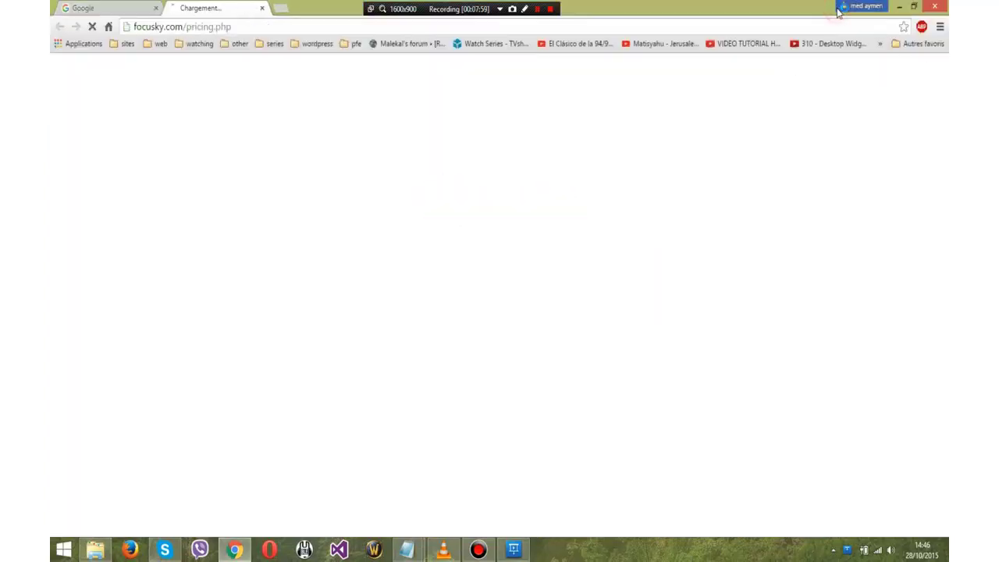
click(263, 9)
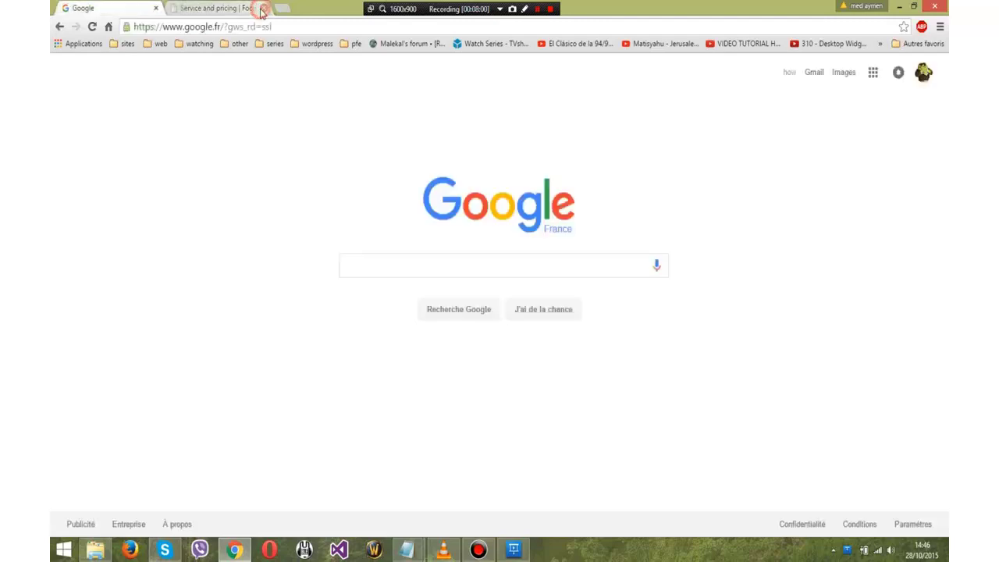
click(509, 551)
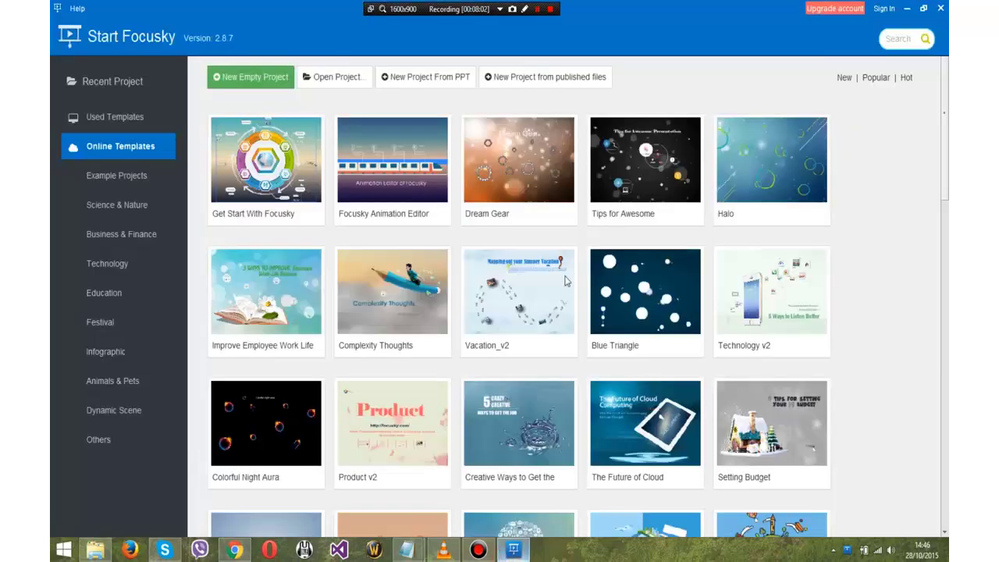
click(942, 9)
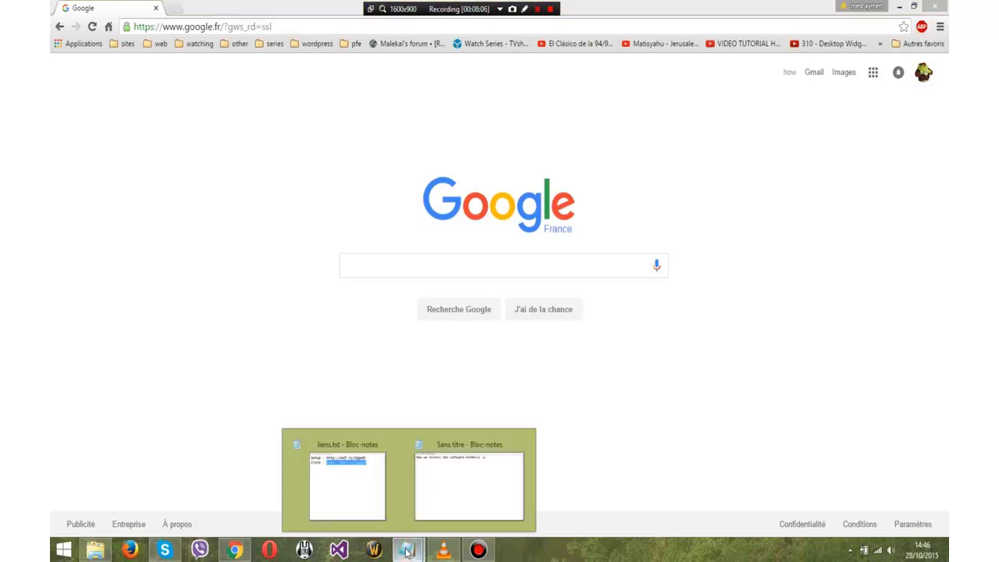
Step: Add the line "- we unzip the crack , copy it and paste it in the installation directory ;)" to the untitled Notepad note
click(427, 501)
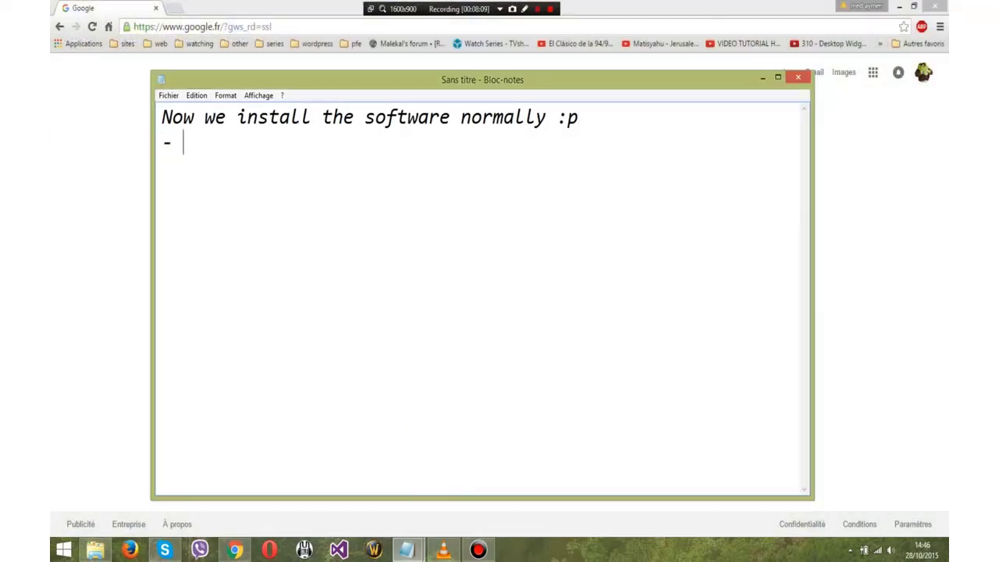
text(- we unzip)
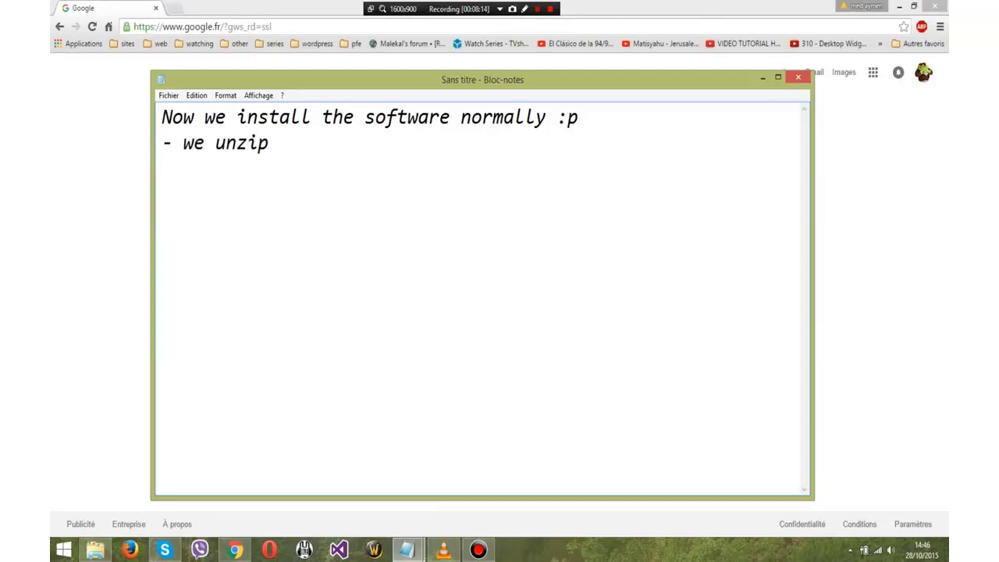
text( the crack)
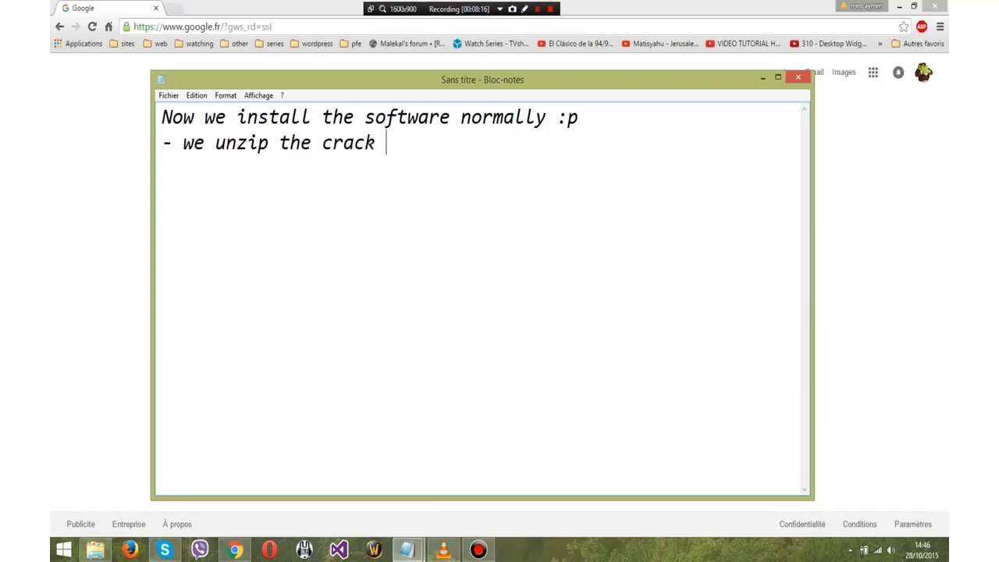
text( and)
key(BackSpace)
key(BackSpace)
key(BackSpace)
key(BackSpace)
text(, copy )
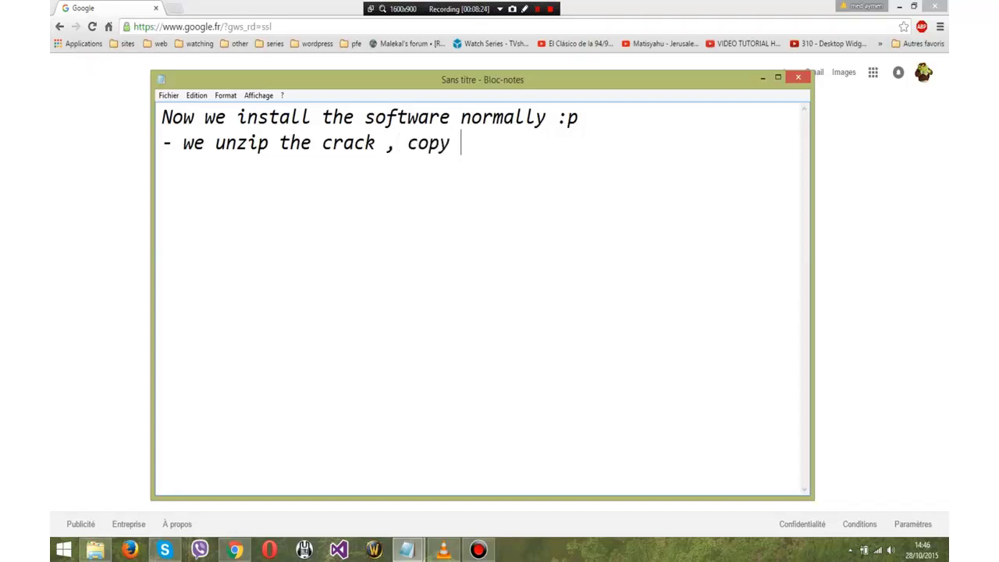
text(it and pas)
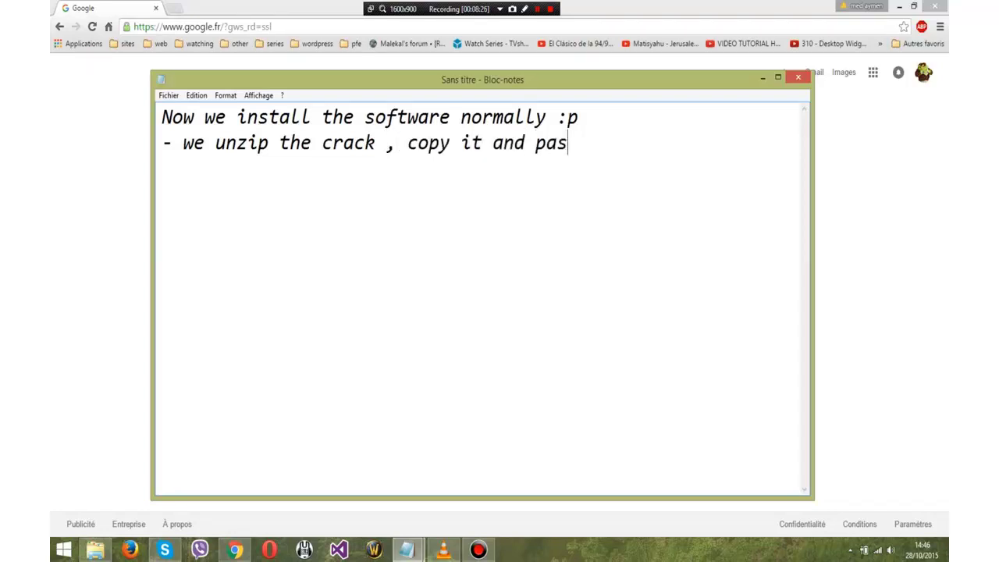
text(te it ine the)
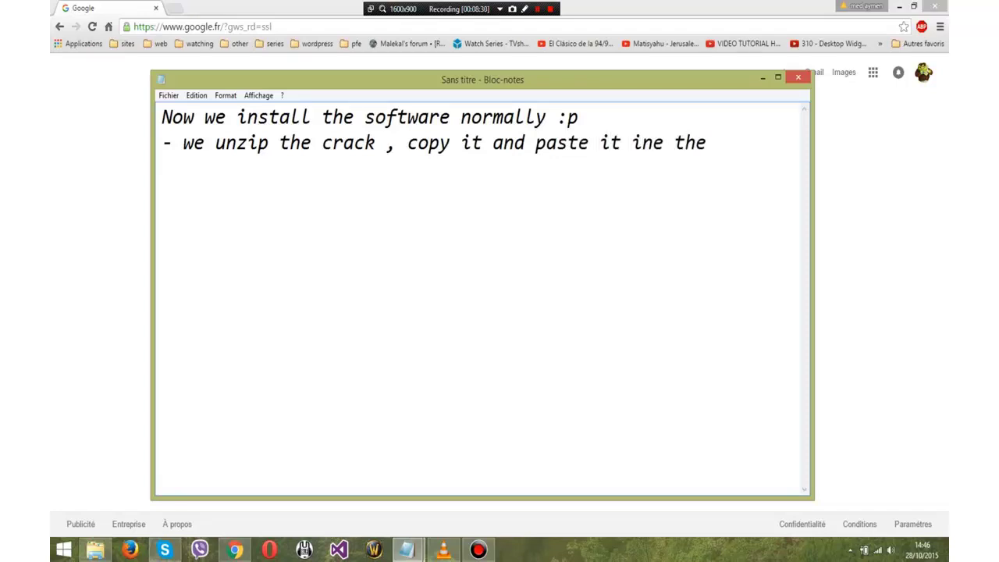
key(BackSpace)
key(BackSpace)
key(BackSpace)
key(BackSpace)
key(BackSpace)
key(BackSpace)
text(n the inst)
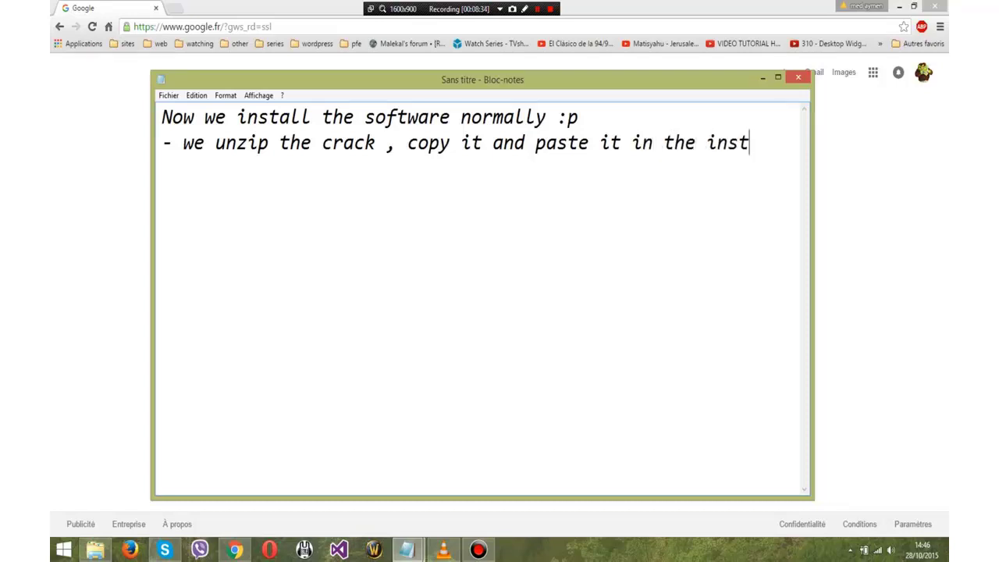
text(allation directory)
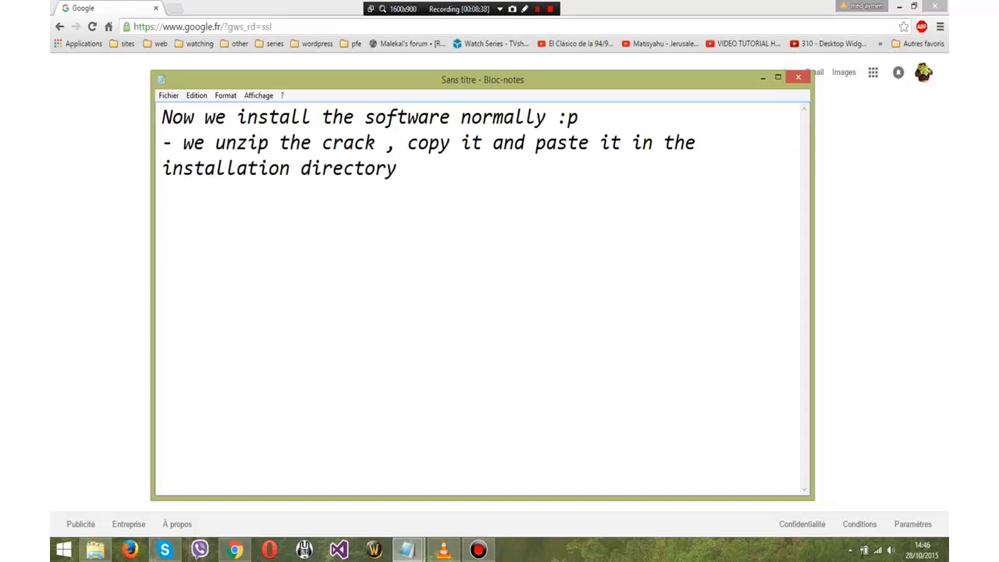
text( ;))
Step: Extract crack.rar in the test folder into its own crack subfolder
click(96, 550)
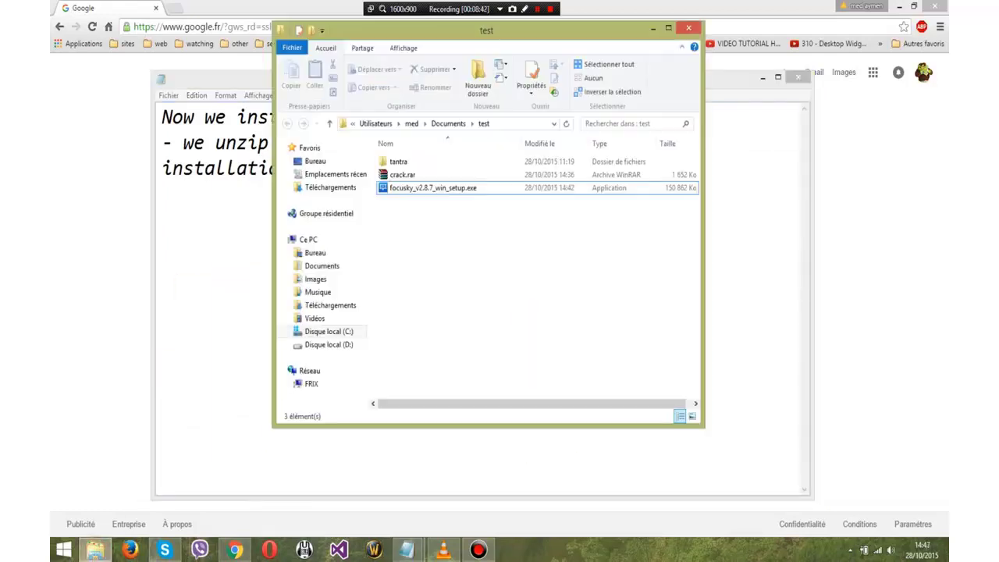
click(388, 177)
right_click(398, 177)
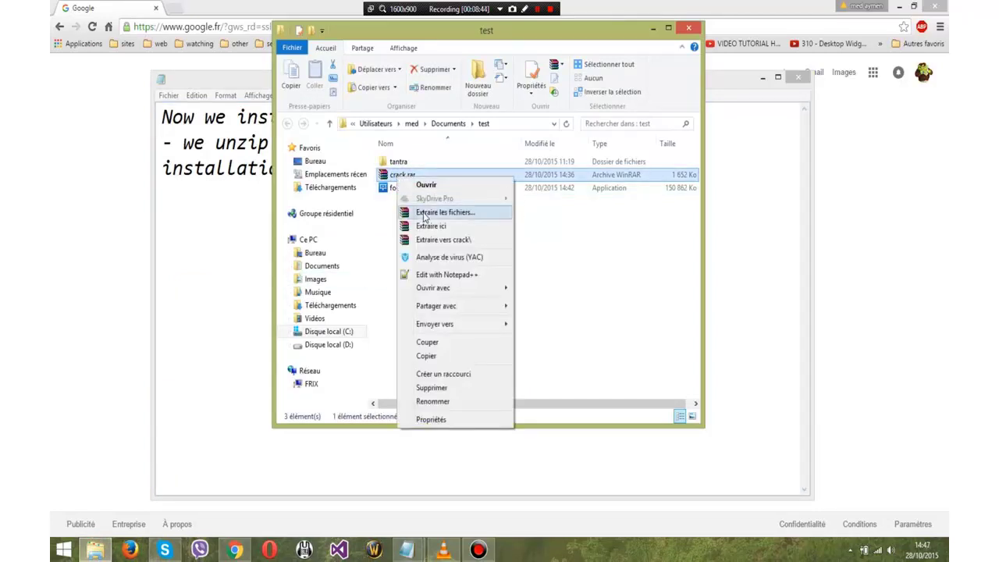
click(428, 240)
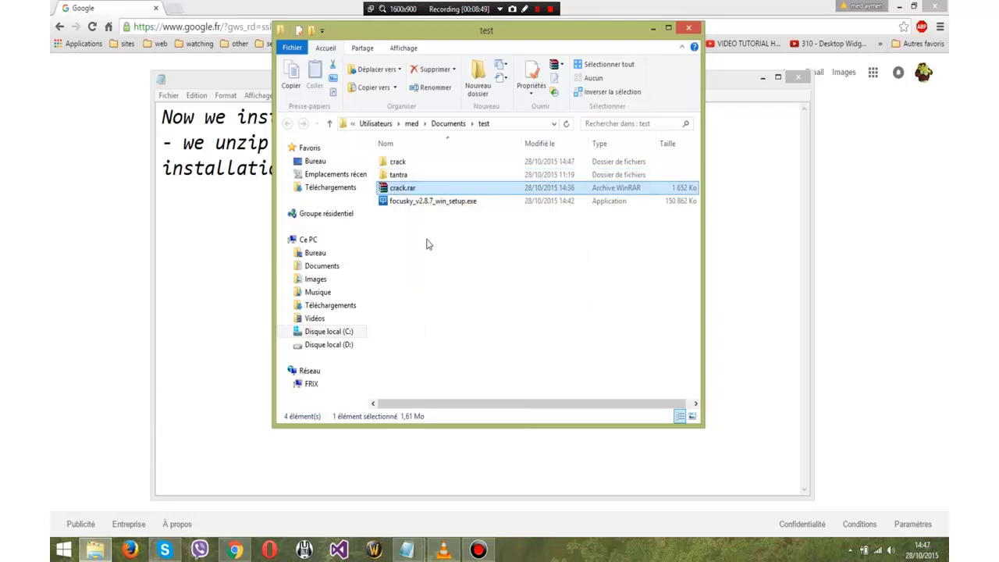
Step: Copy FocuskyAir.swf from the nested crack folder inside the extracted crack folder
double_click(397, 161)
double_click(397, 162)
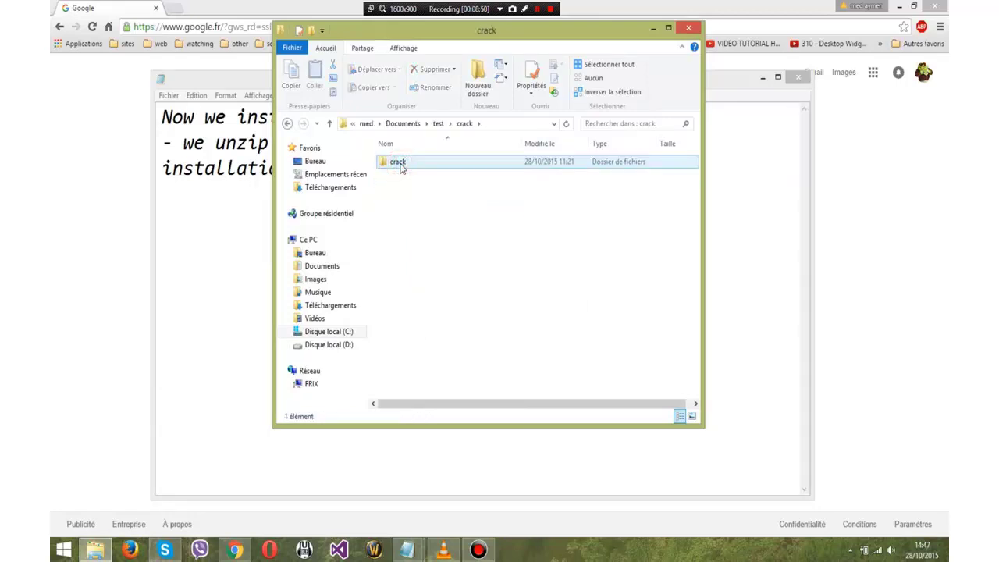
click(401, 167)
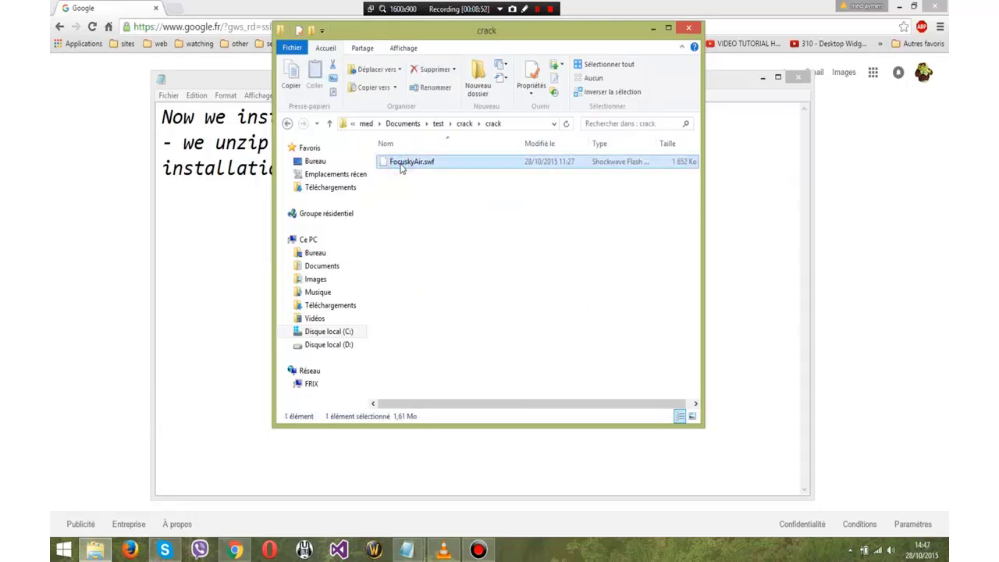
right_click(401, 167)
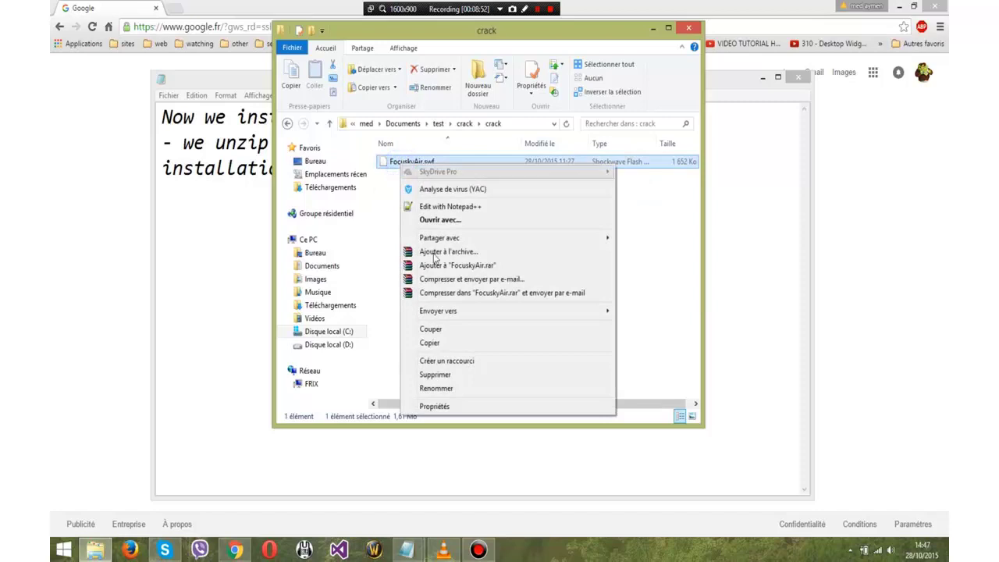
click(438, 344)
Step: Open the Focusky installation folder under Program Files (x86) on drive C: and maximize the window
click(341, 335)
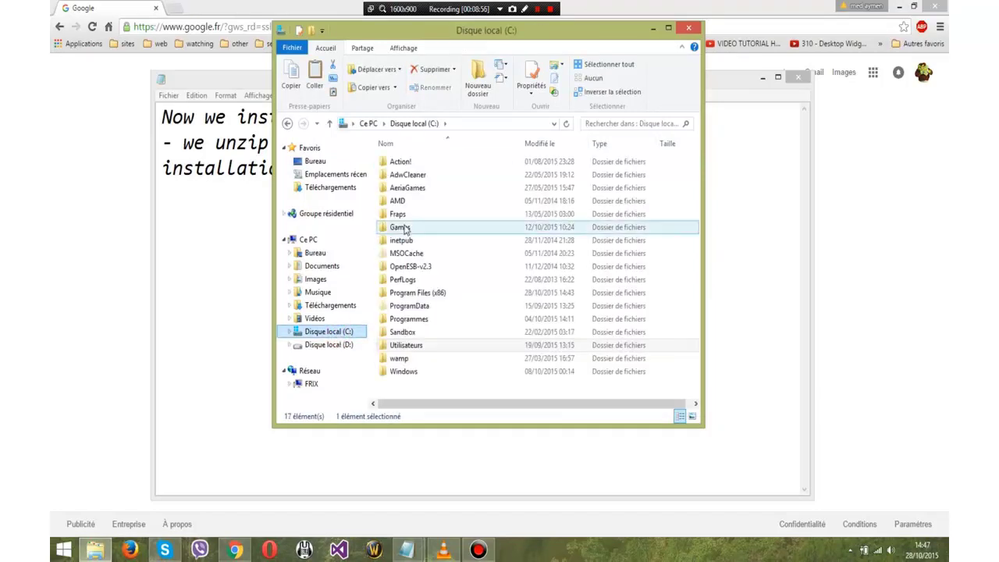
click(419, 269)
click(419, 294)
double_click(419, 294)
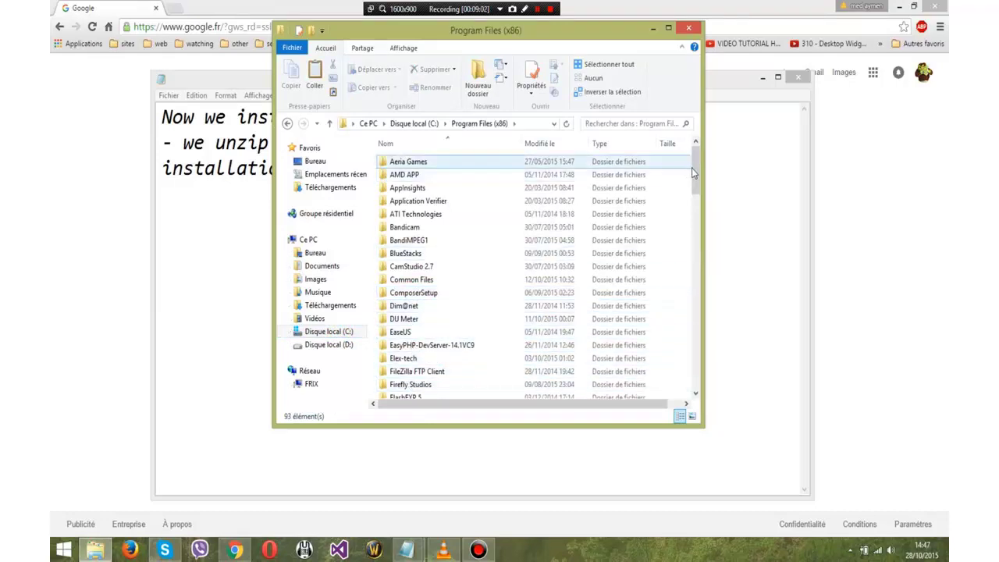
drag(694, 172, 695, 186)
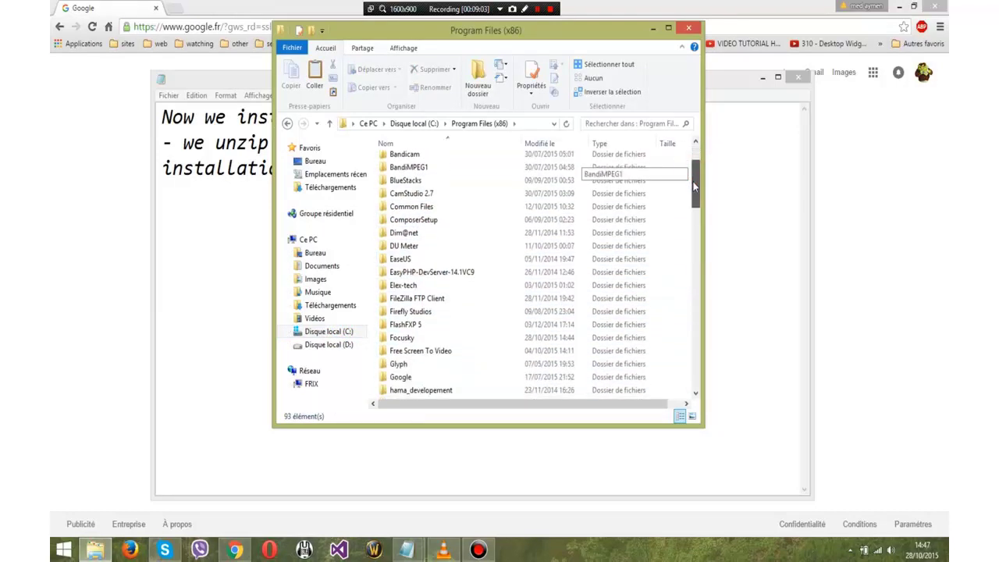
click(400, 340)
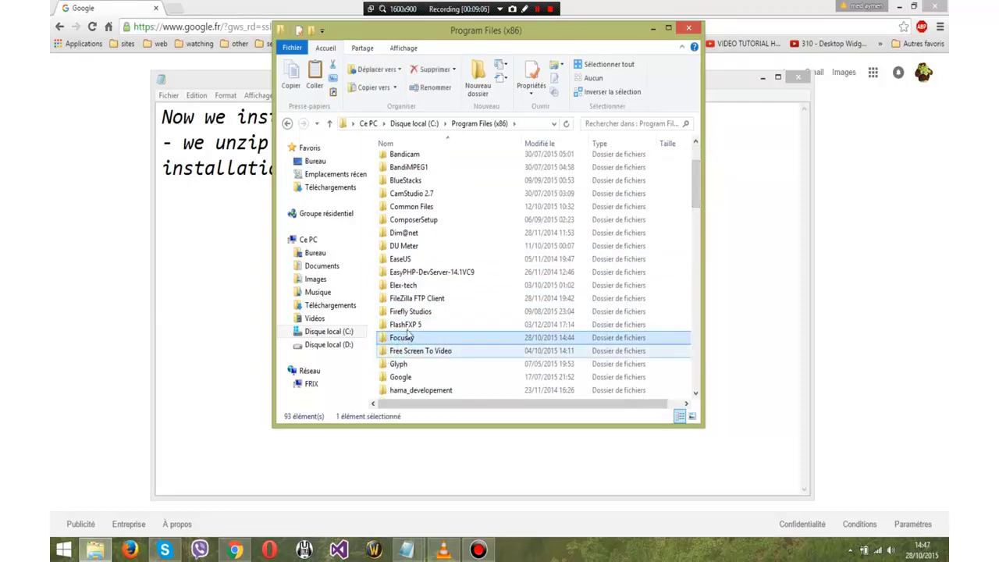
double_click(402, 340)
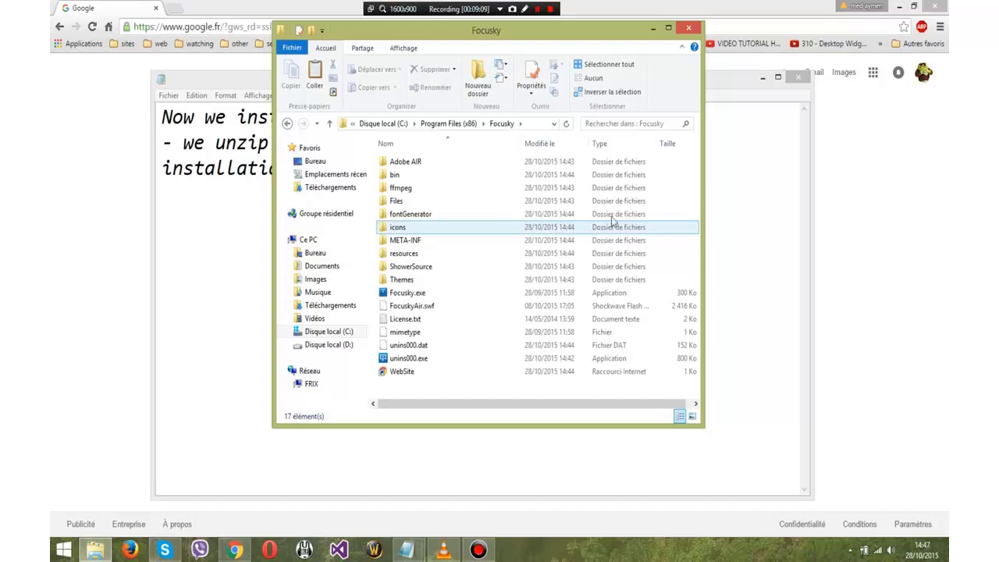
click(668, 28)
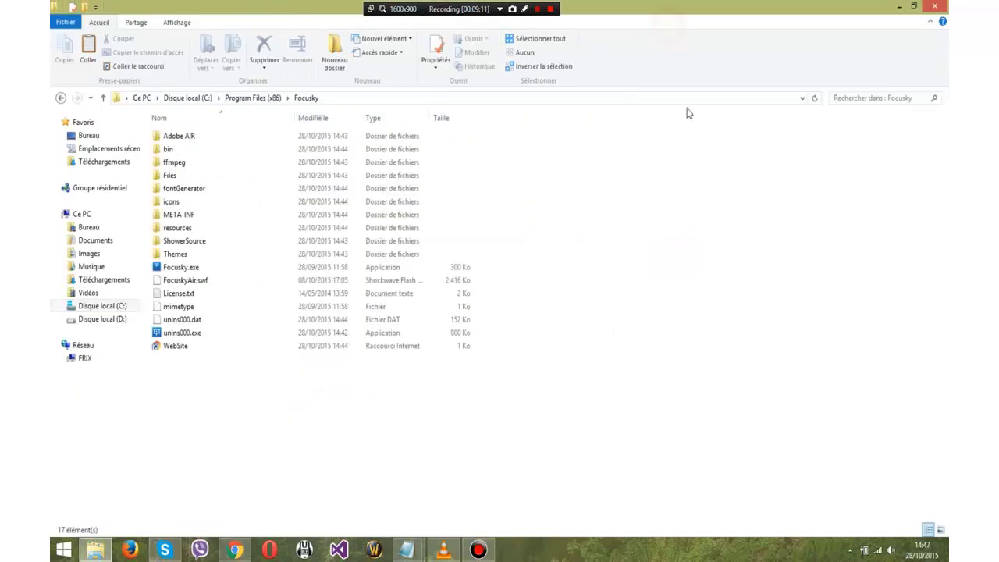
Step: Paste FocuskyAir.swf into the Focusky folder, replacing the existing file and granting administrator permission
right_click(711, 296)
click(690, 337)
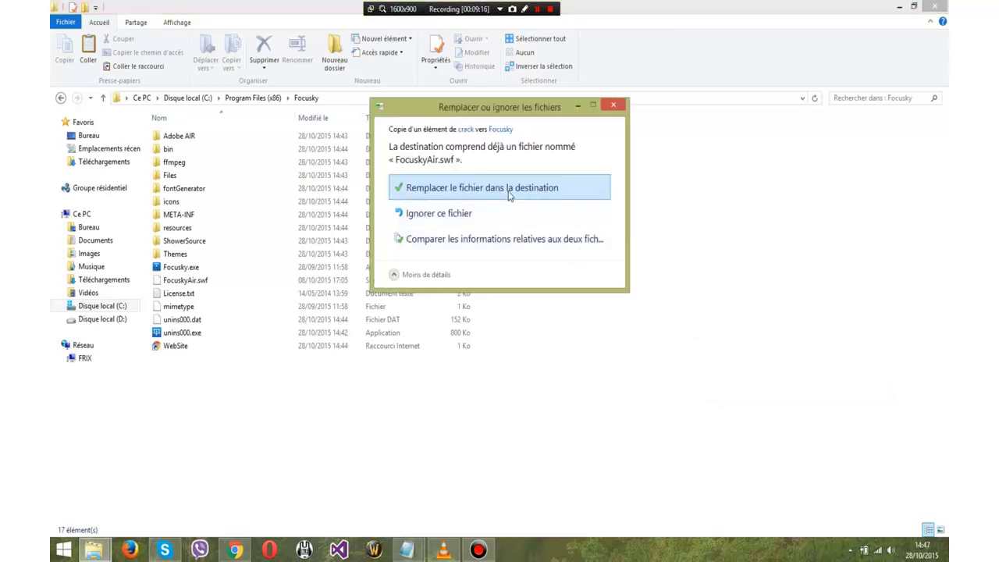
click(508, 190)
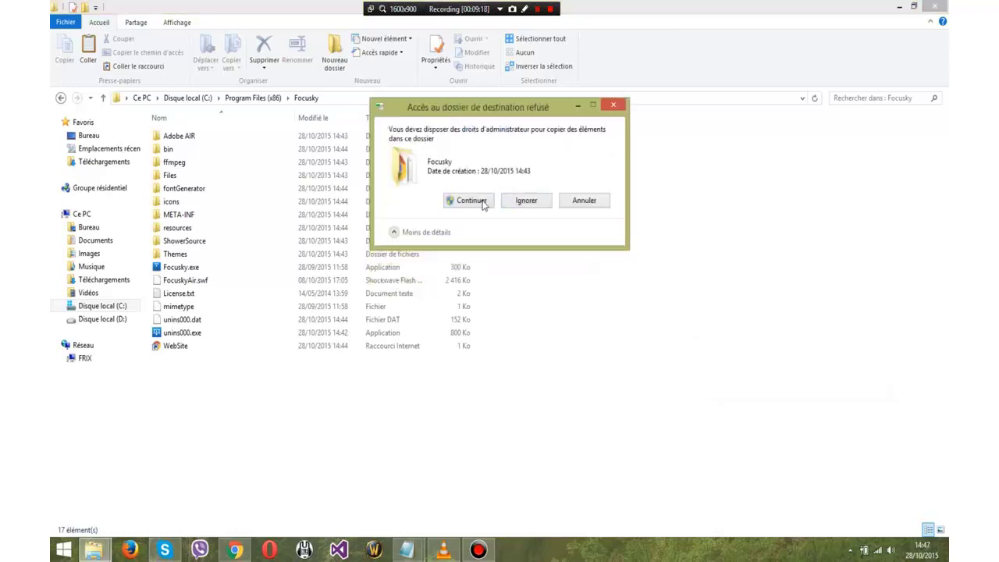
click(471, 201)
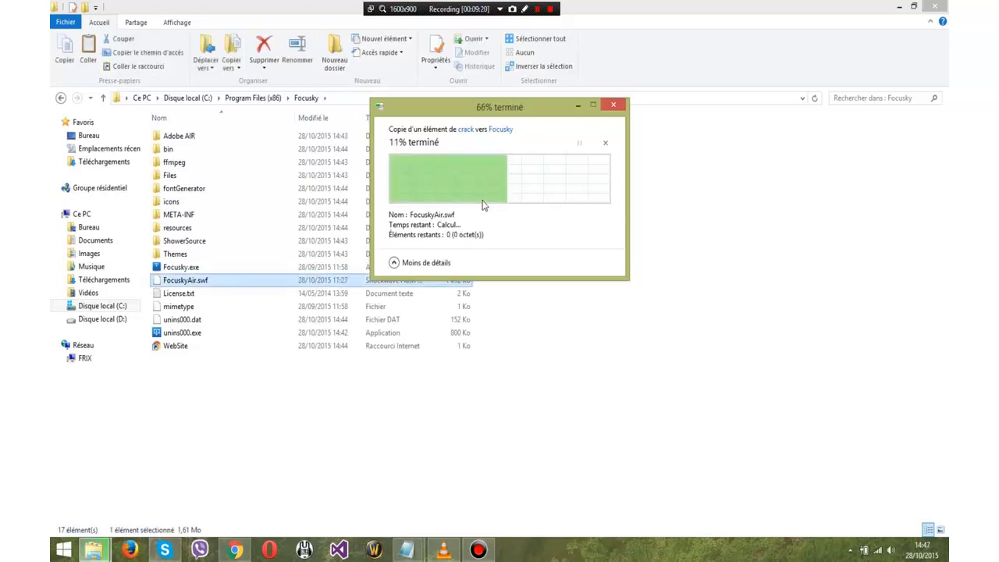
Step: Launch Focusky.exe from the installation folder and view the program's About information to check its version and licence status
click(535, 274)
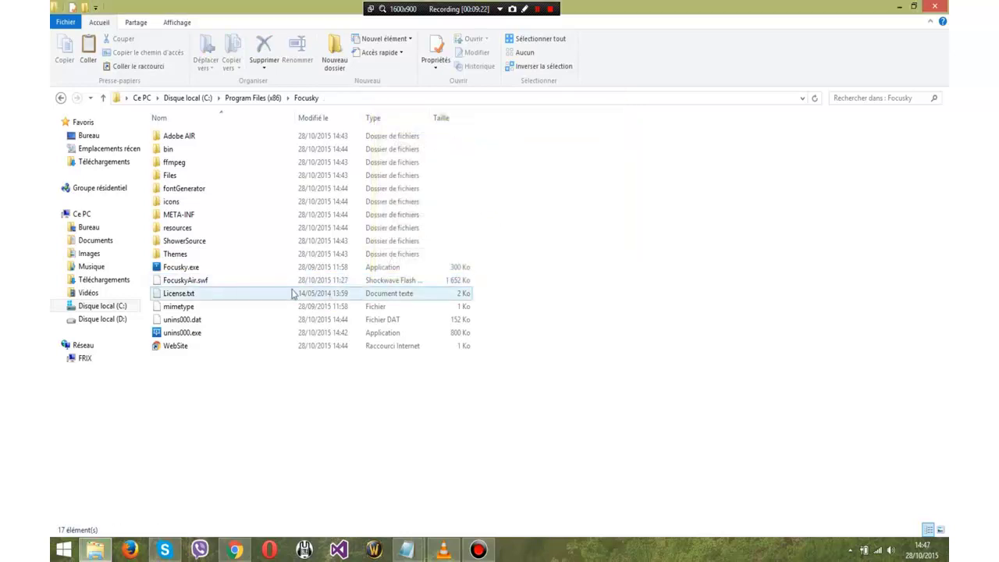
double_click(193, 267)
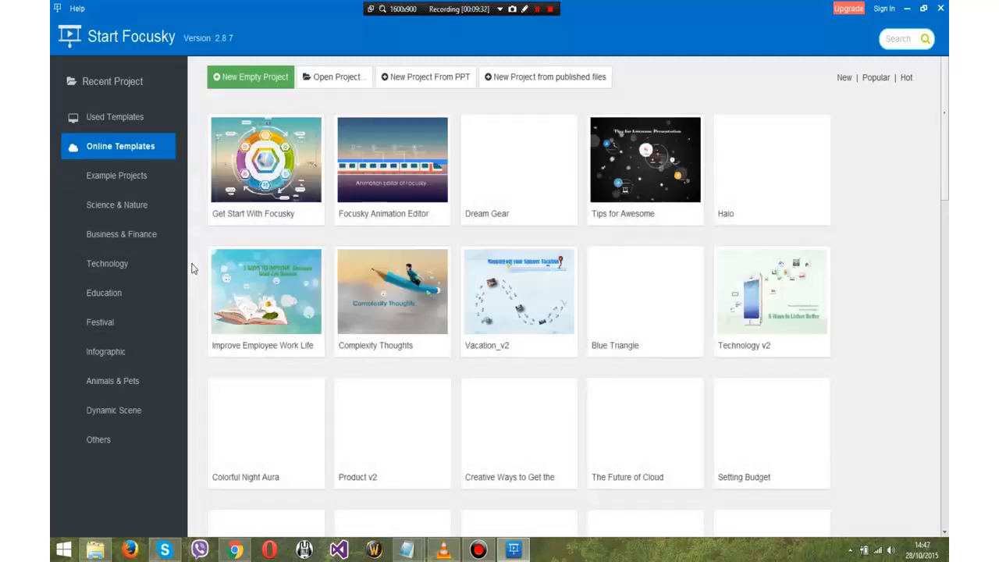
click(76, 9)
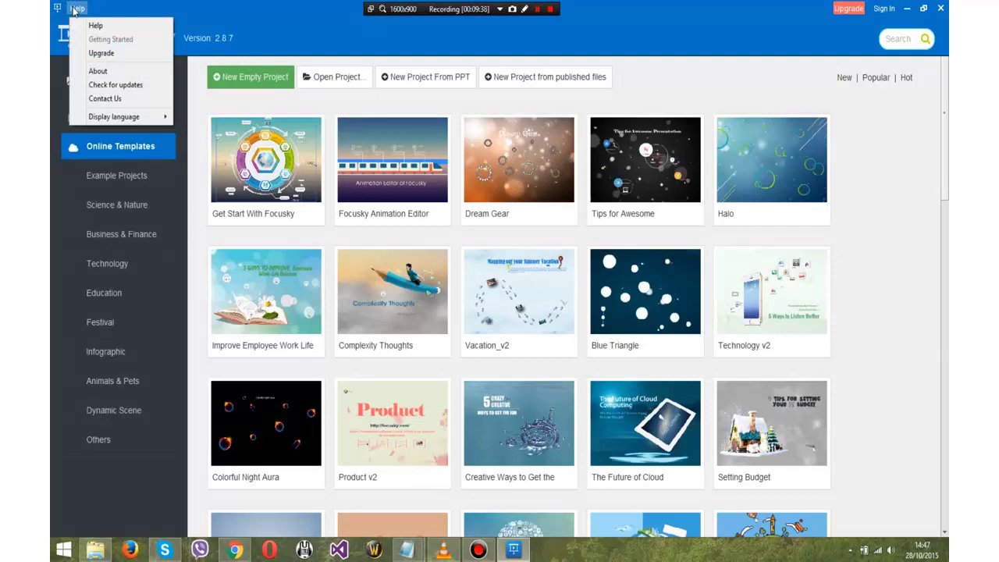
click(114, 71)
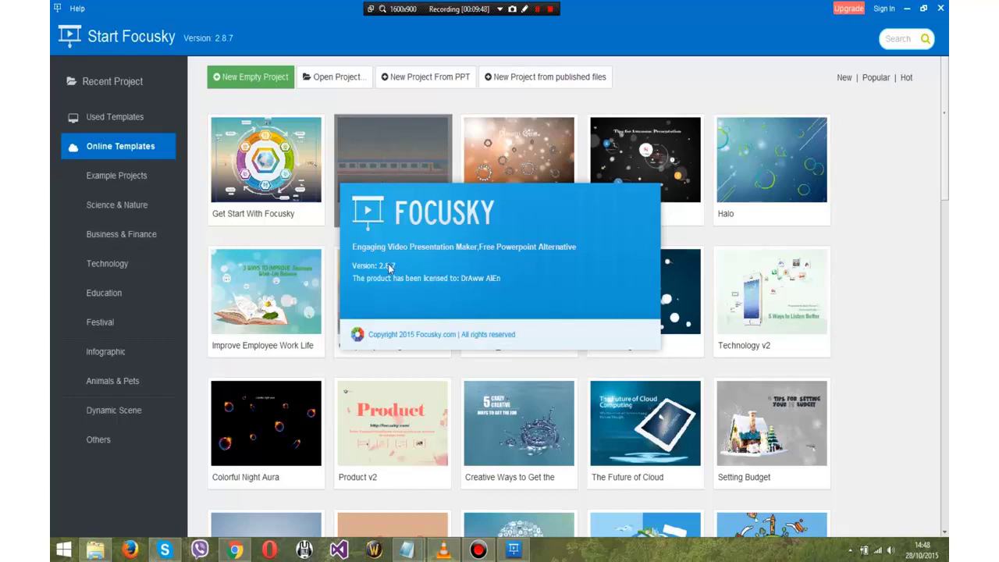
click(473, 273)
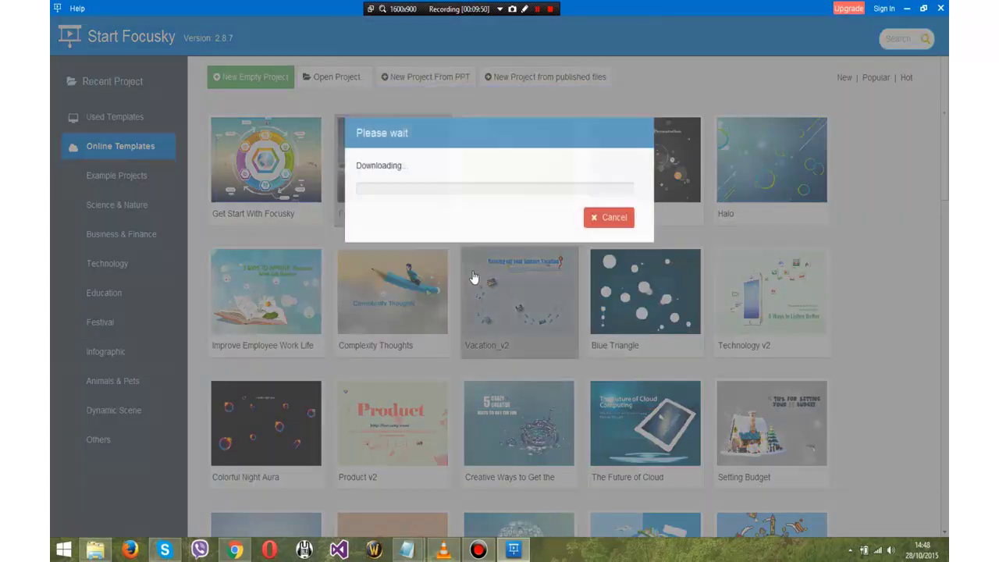
click(597, 227)
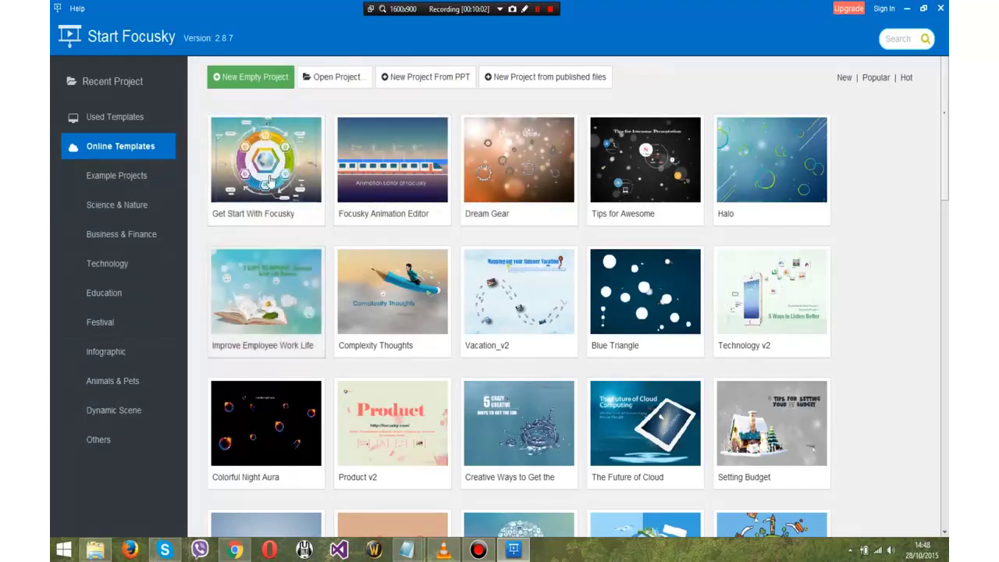
click(484, 181)
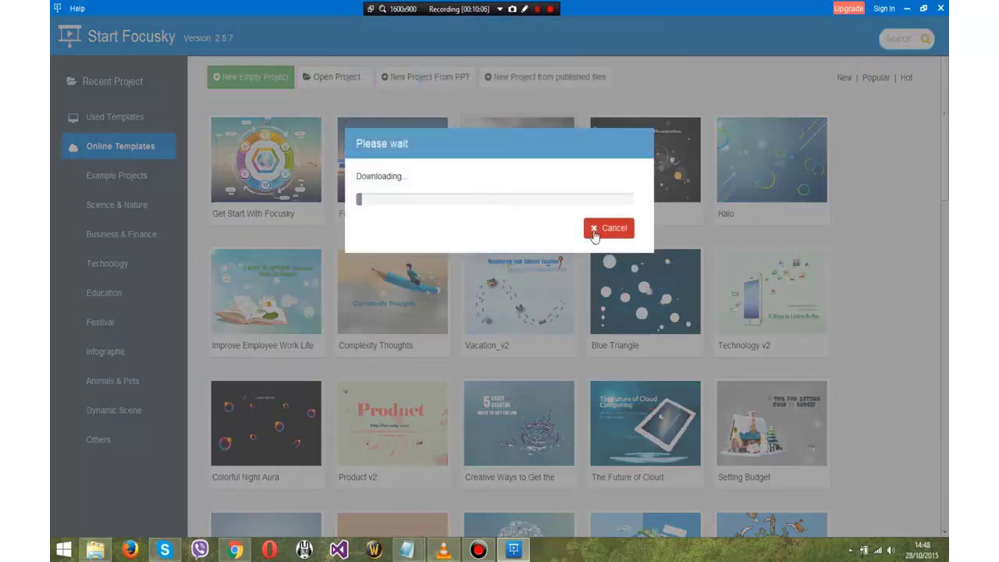
click(593, 227)
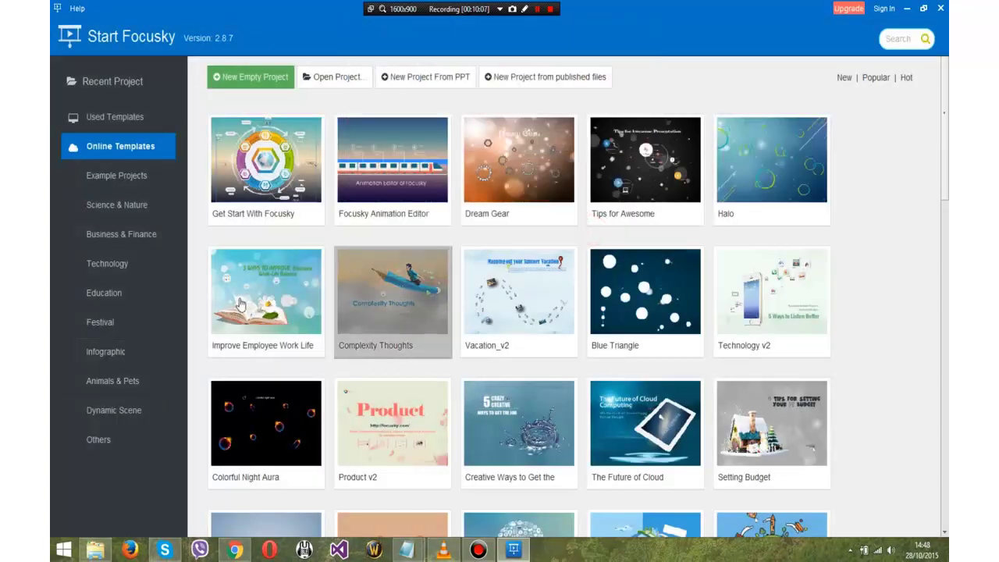
click(241, 399)
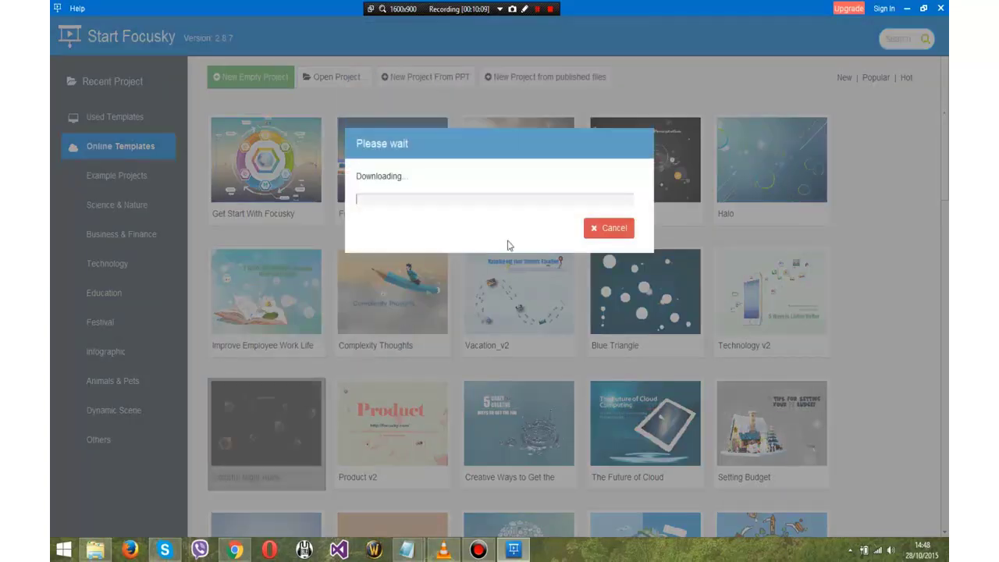
click(595, 227)
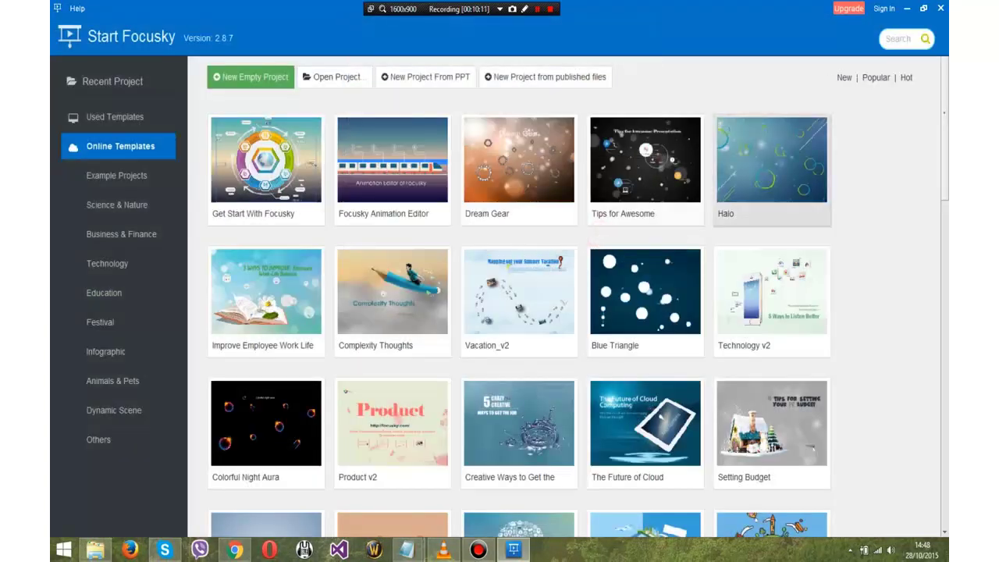
Step: Close Focusky, switch to the untitled Notepad note, and add the line "Done ;)" below the installation instructions
click(940, 7)
mouse_move(407, 551)
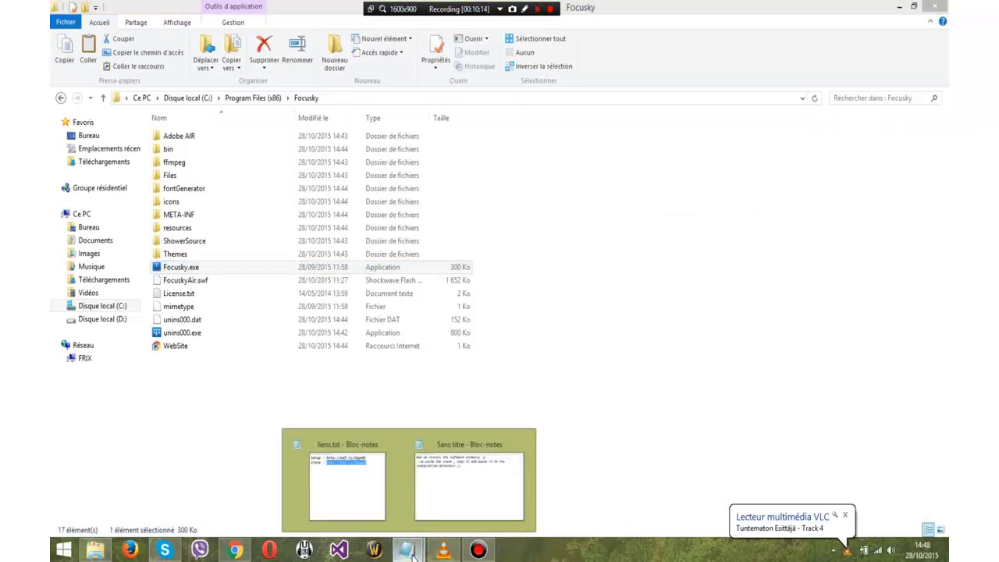
click(456, 479)
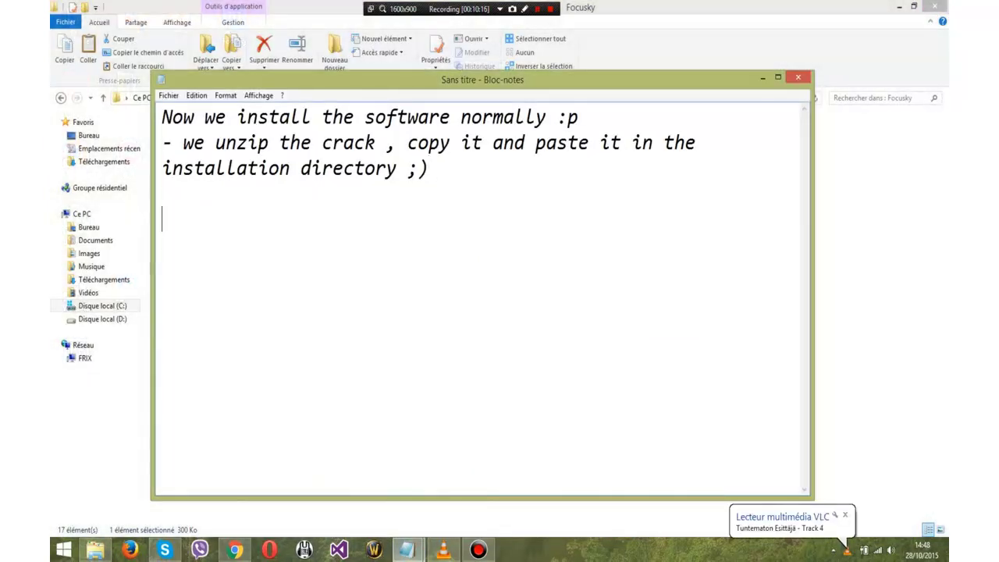
text(Done ;))
key(Return)
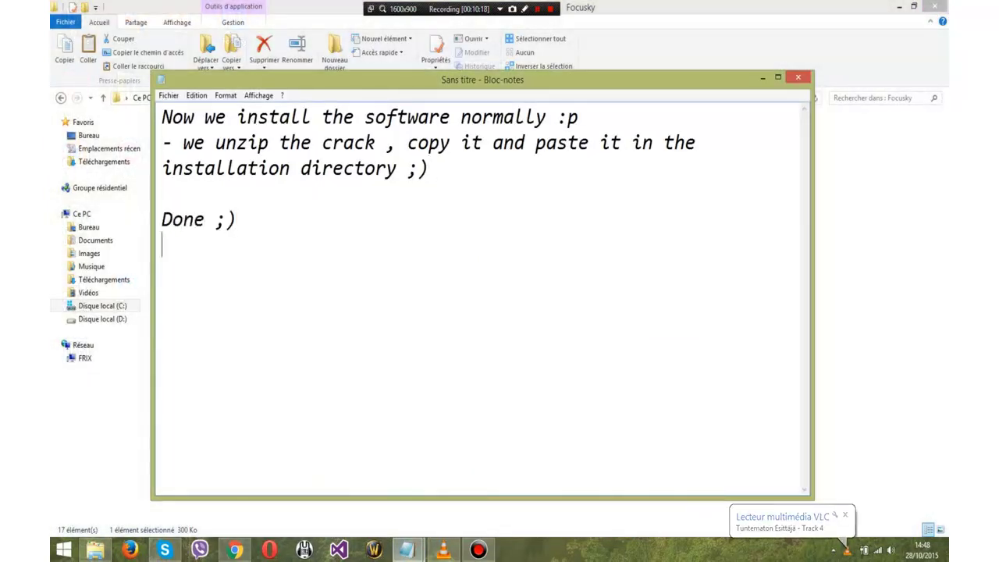
Step: Add the closing paragraphs "Thanks for watching and hit subscribe if this video helped you <3" and "peace ;)", each after a blank line
key(Return)
text(Thank)
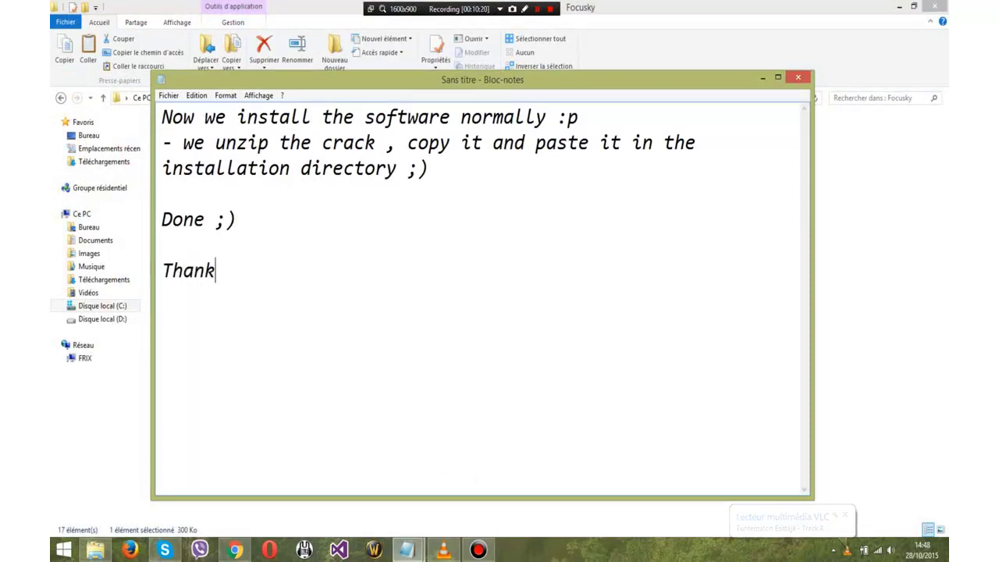
text(s for )
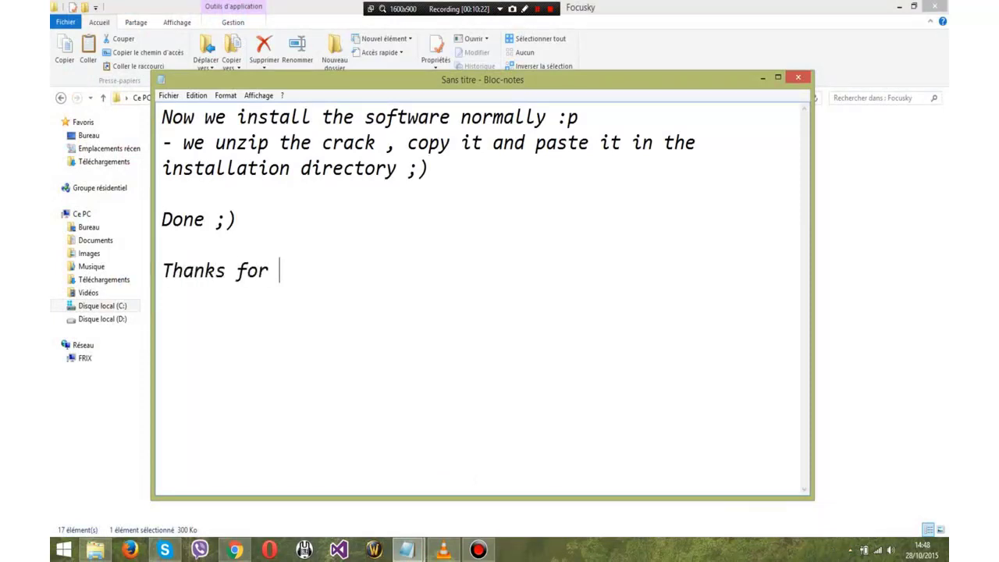
text(watch)
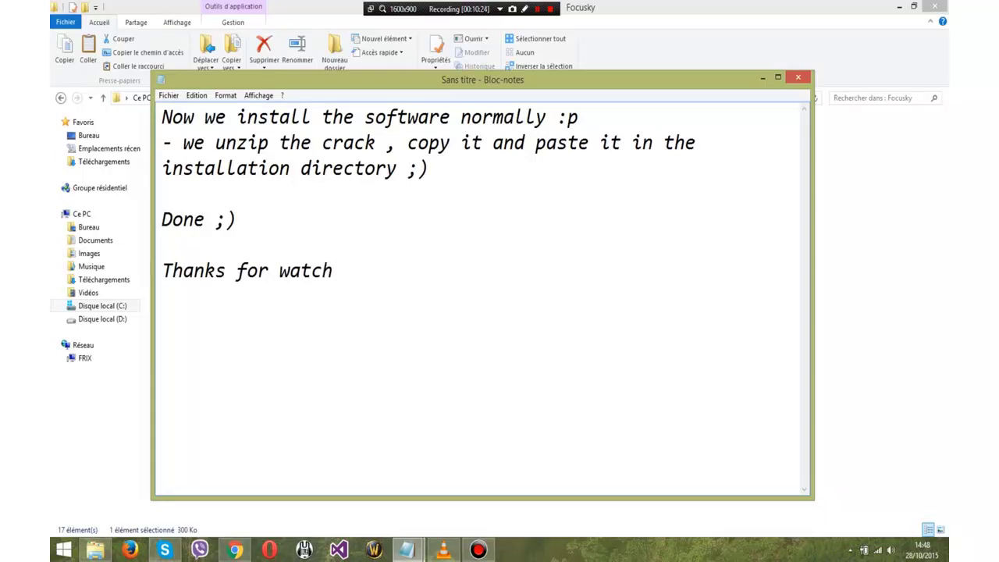
text(ing and )
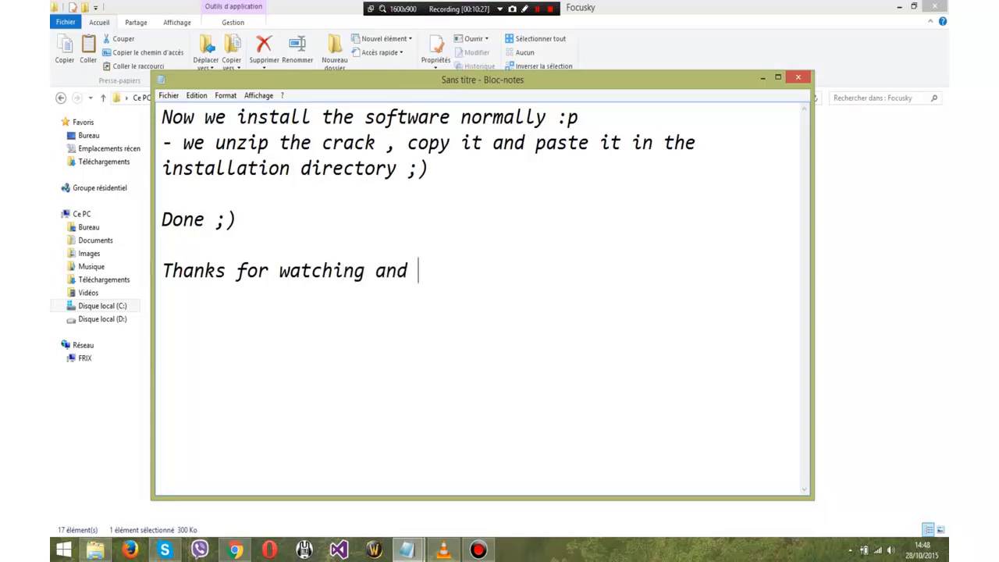
text(hit subscr)
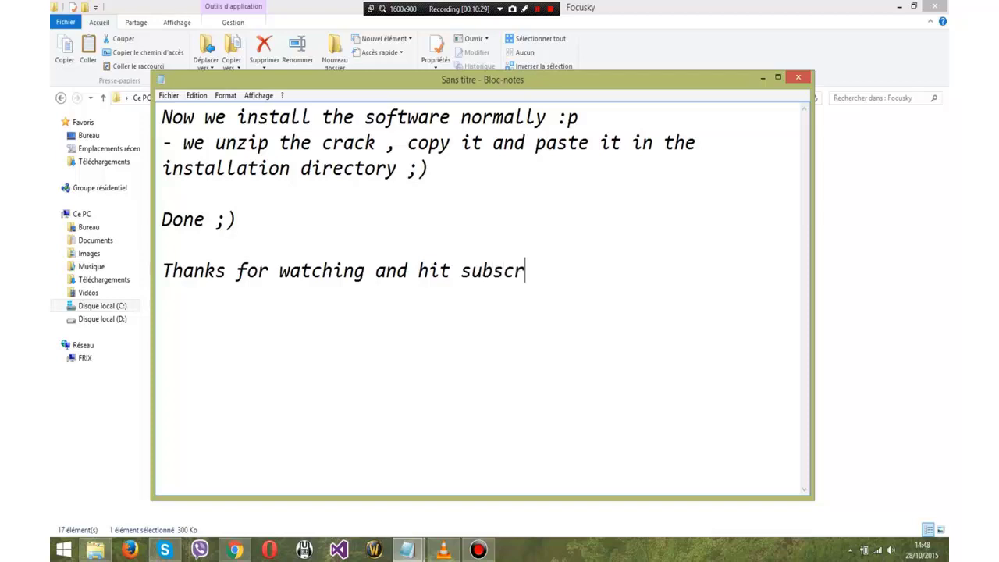
text(ibe if thi)
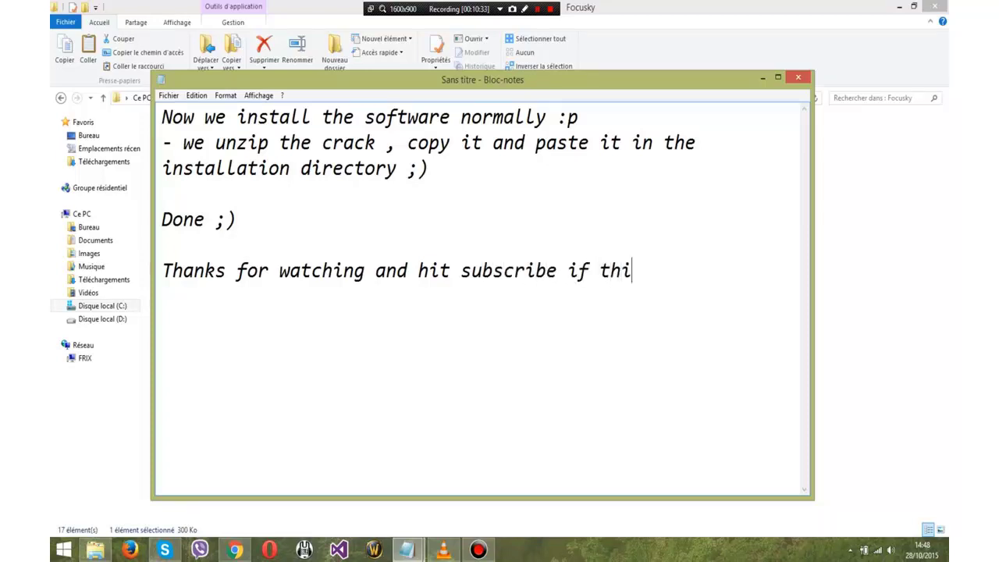
text(s video helped )
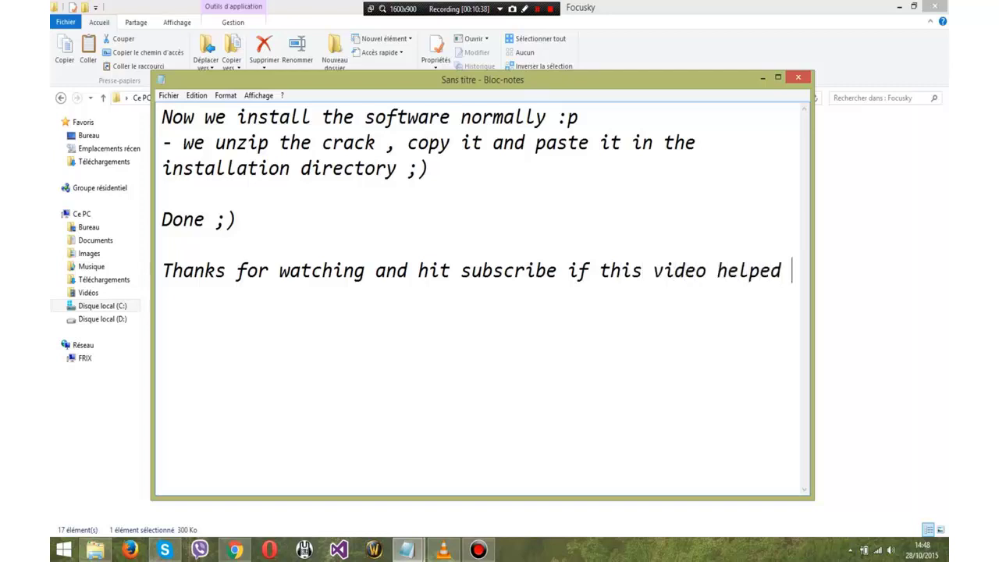
text(you <3  )
text(peace ;))
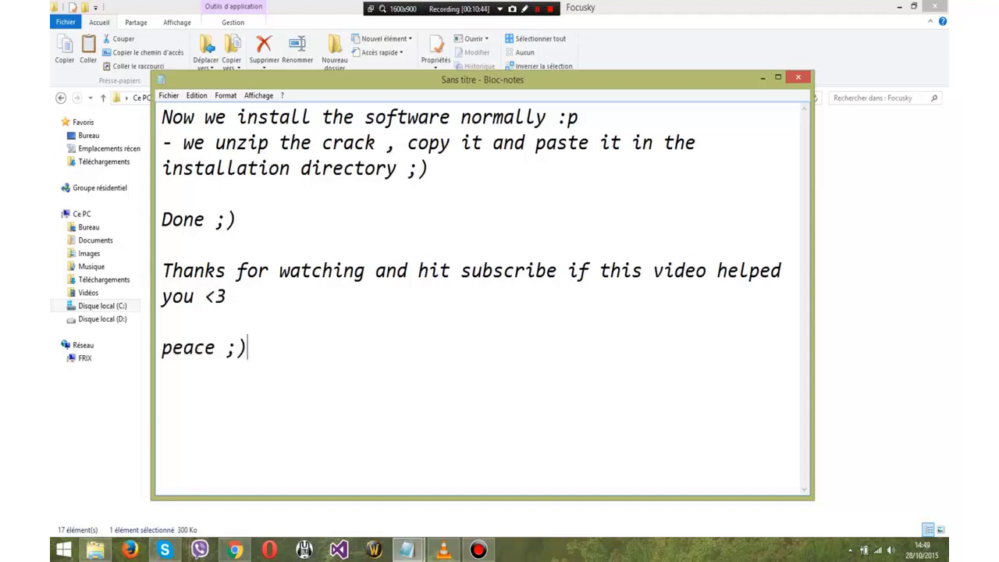